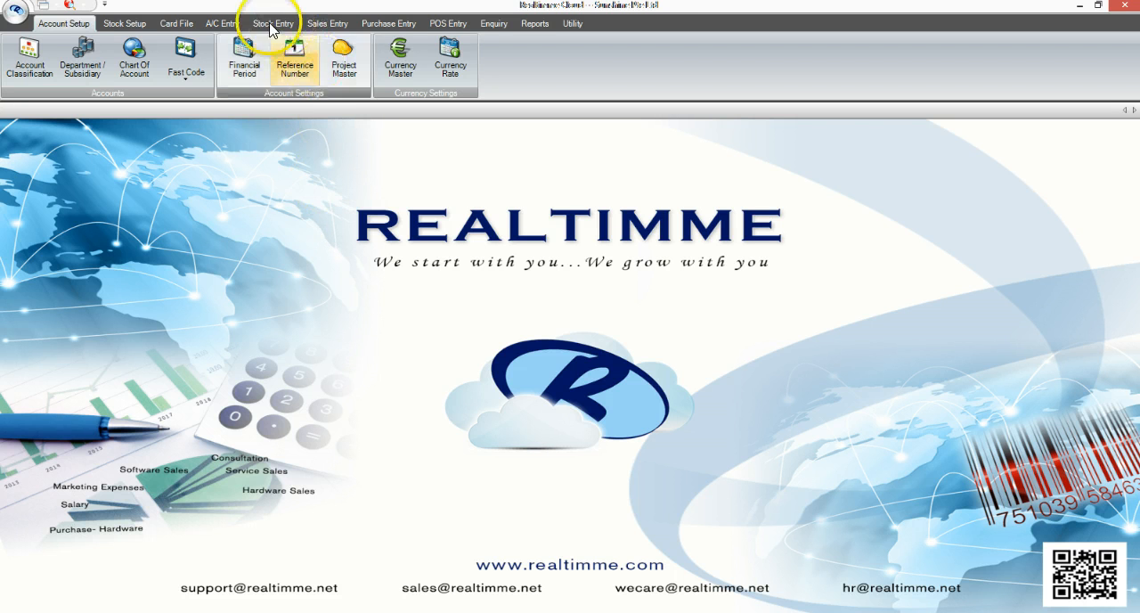
Create a new G/L payment entry to AAA Pte Ltd with invoice number CN0000002
{"action": "left_click", "coordinate": [230, 24]}
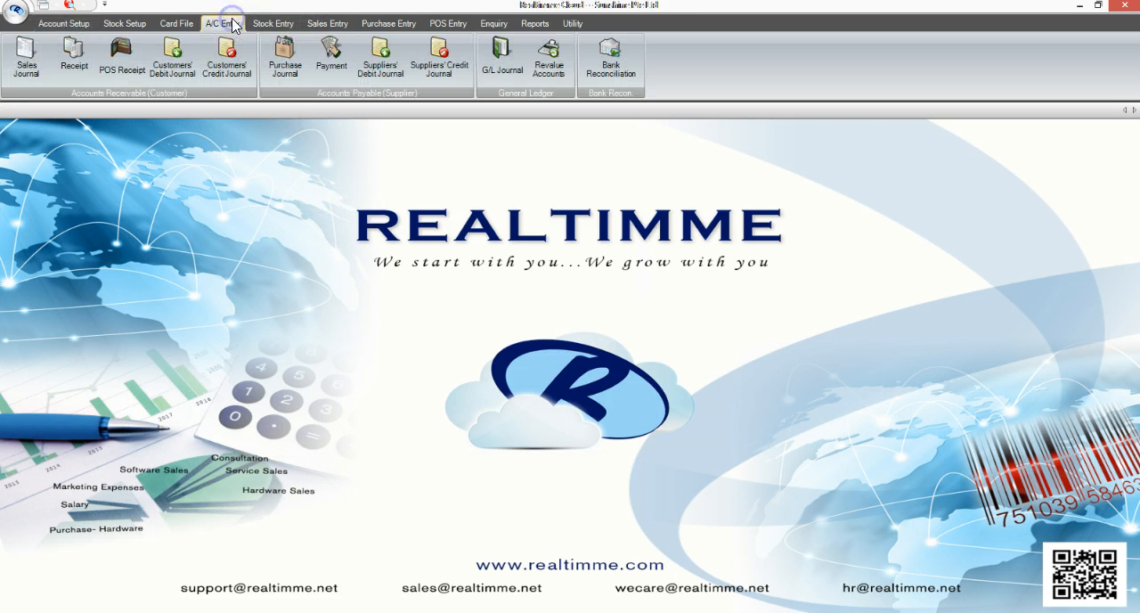
{"action": "left_click", "coordinate": [348, 80]}
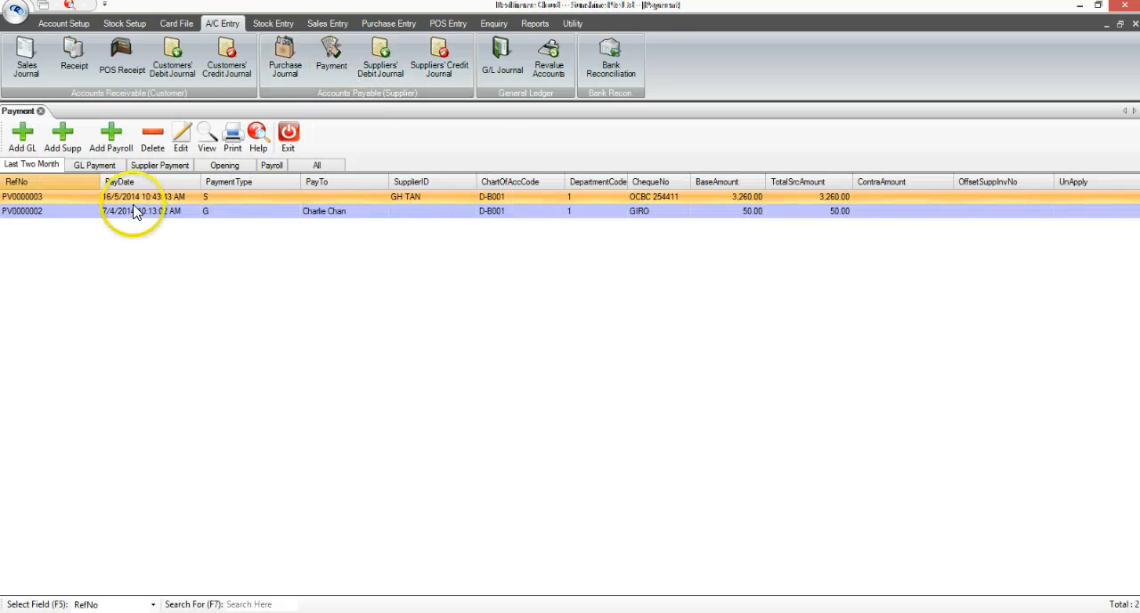
{"action": "left_click", "coordinate": [25, 138]}
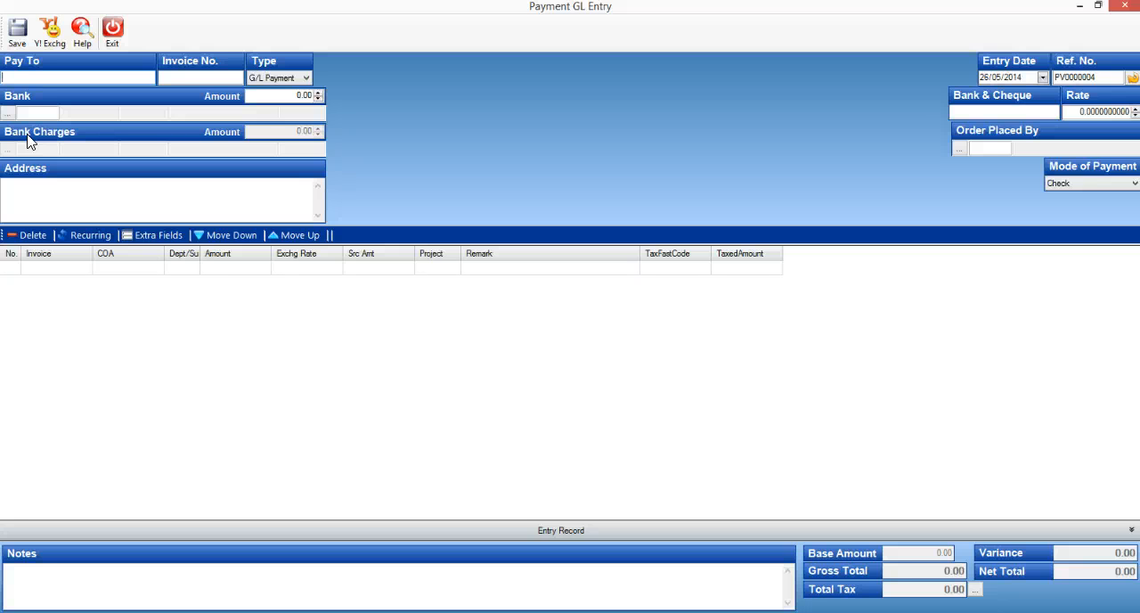
{"action": "type", "text": "AAA Pte Ltd"}
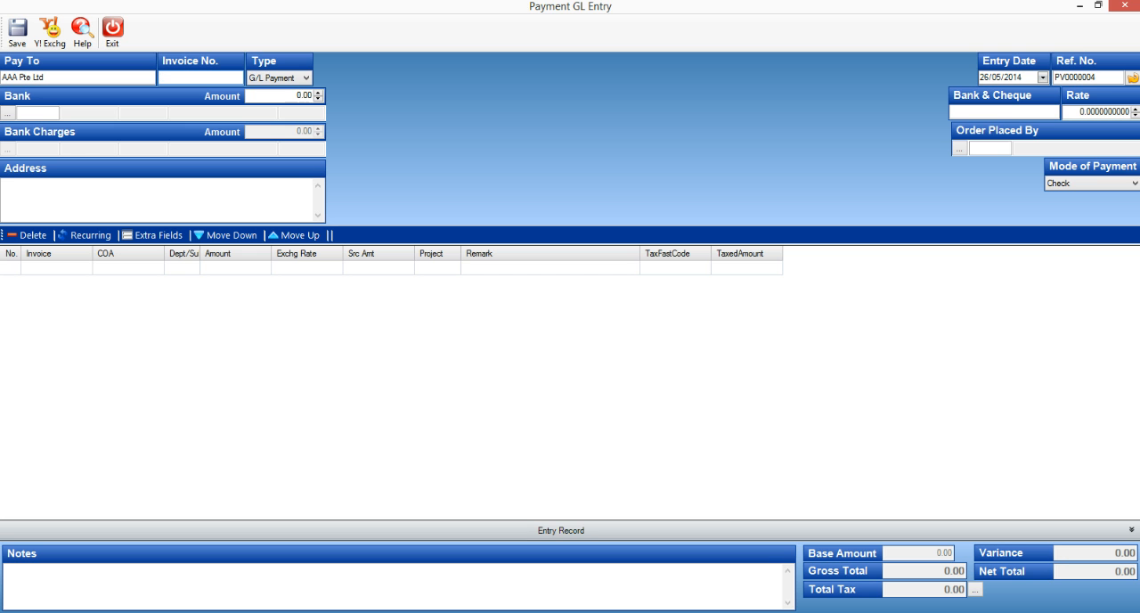
{"action": "type", "text": "CN0000002"}
{"action": "key", "text": "Tab"}
Set the payment's bank amount to 321 and choose bank code 1, BANK - OCBC
{"action": "key", "text": "BackSpace"}
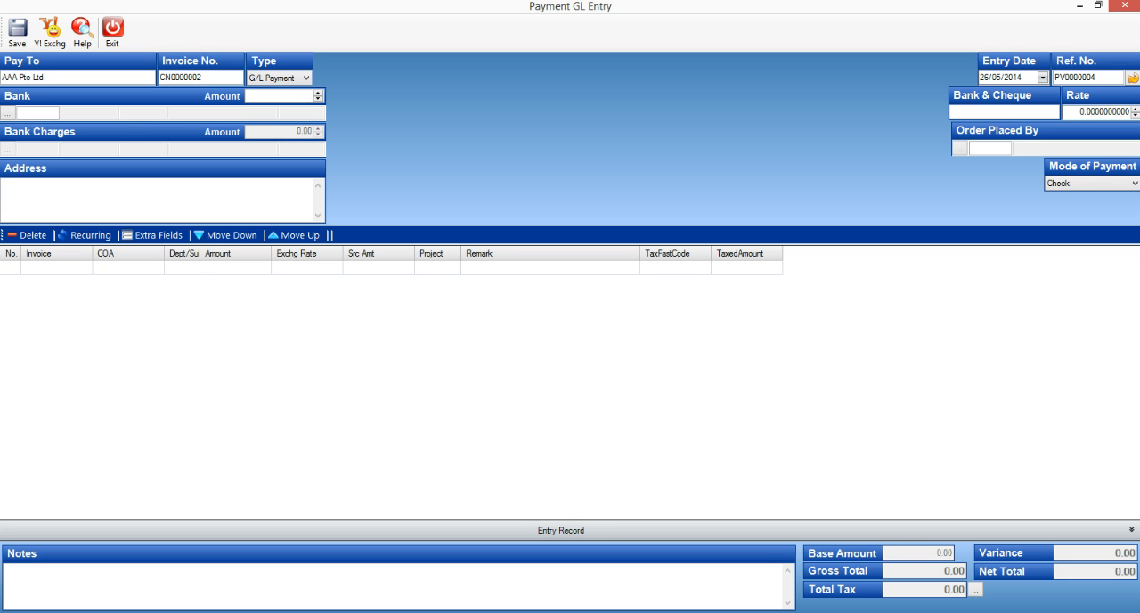
{"action": "type", "text": "321"}
{"action": "key", "text": "Tab"}
{"action": "type", "text": "1"}
{"action": "key", "text": "Tab"}
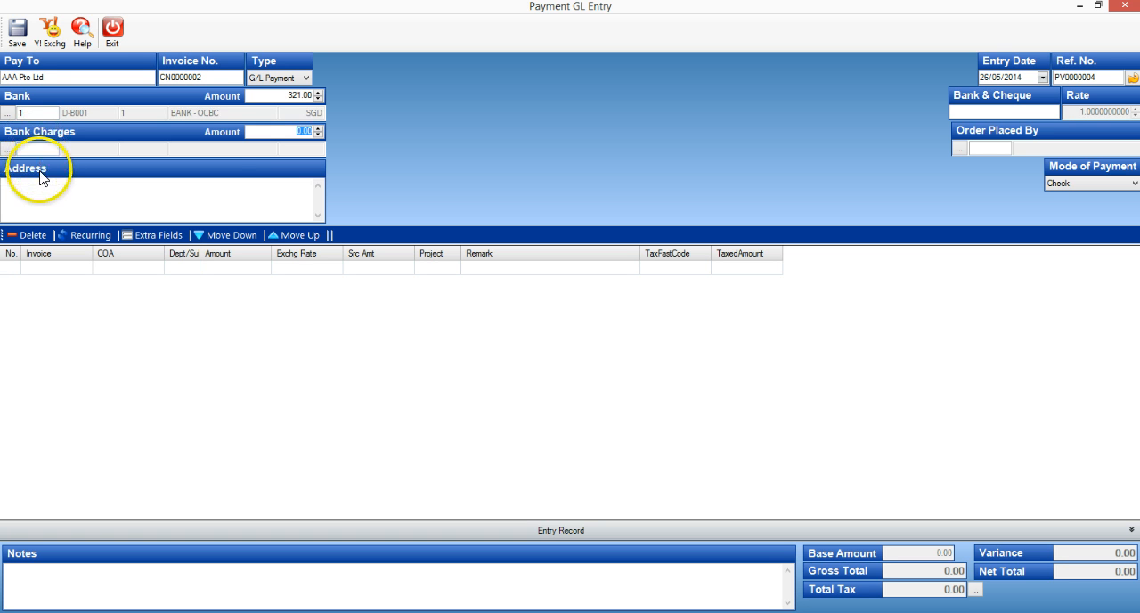
Paste the payee's address and contact into the address field and enter OCBC 241544 as the bank and cheque
{"action": "left_click", "coordinate": [20, 188]}
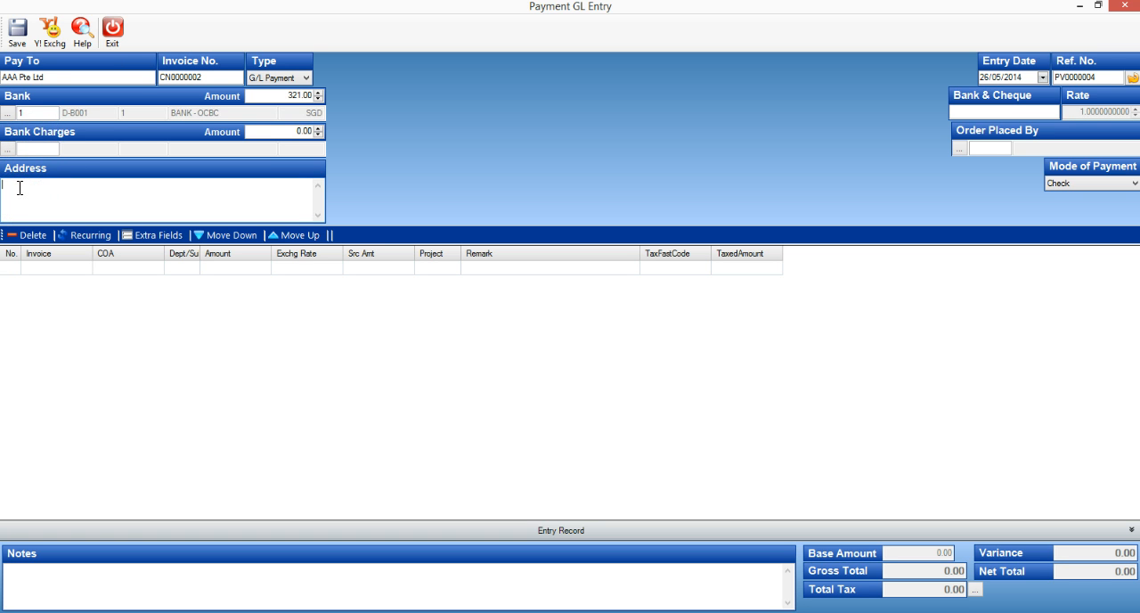
{"action": "left_click", "coordinate": [84, 203]}
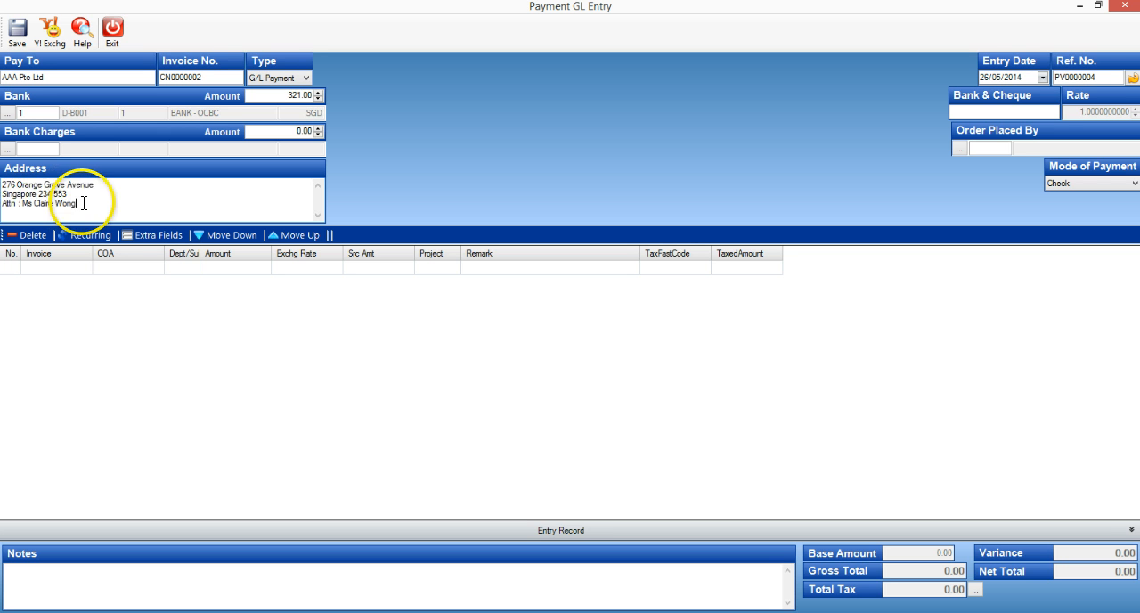
{"action": "key", "text": "Tab"}
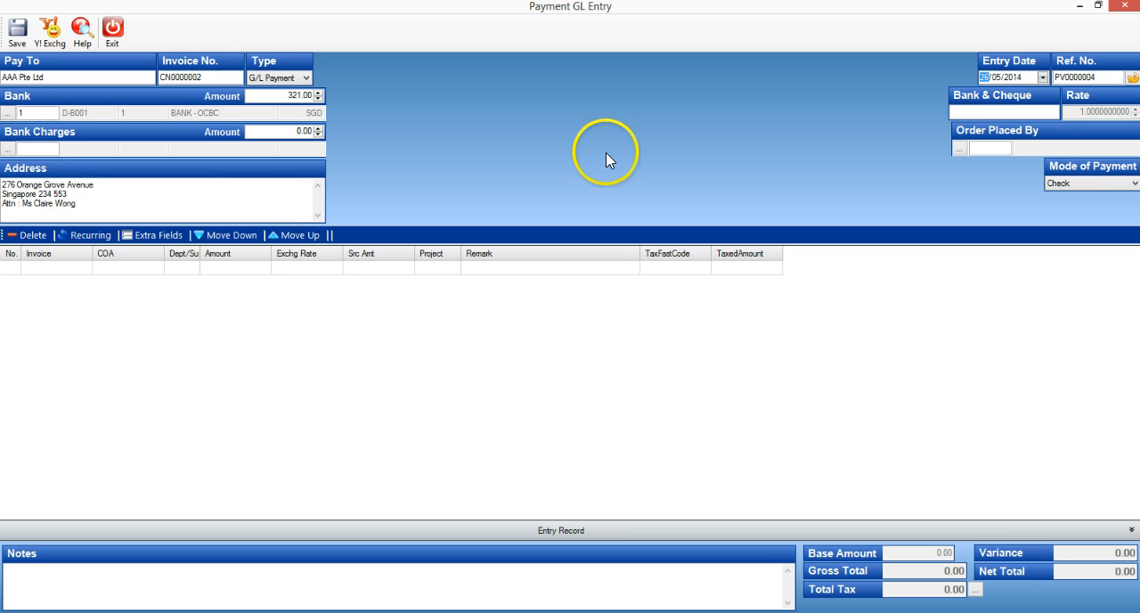
{"action": "left_click", "coordinate": [967, 111]}
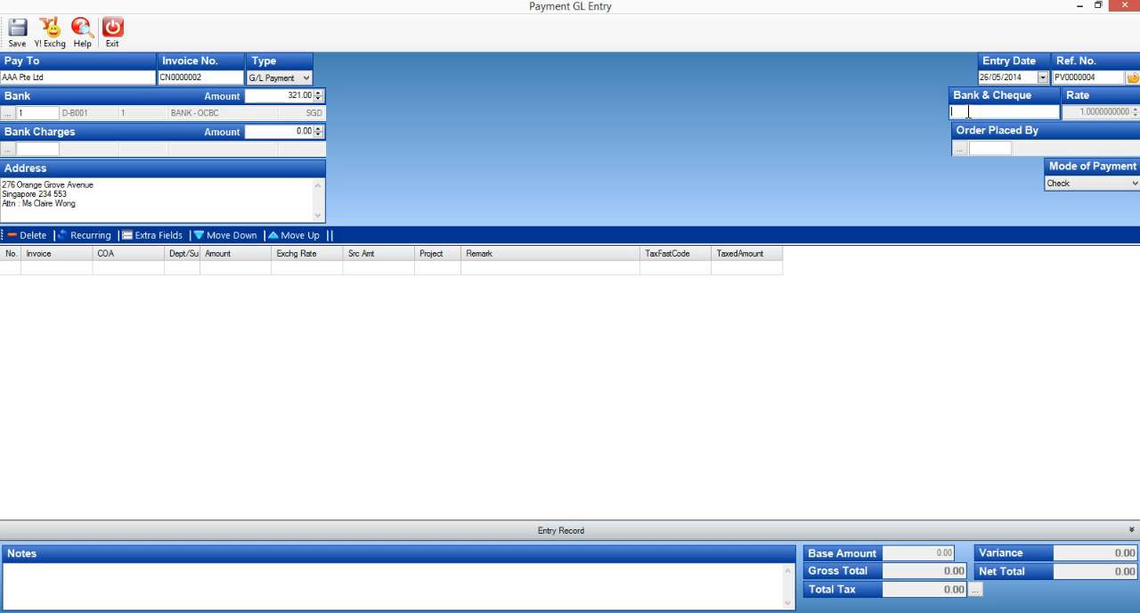
{"action": "type", "text": "0CBC"}
{"action": "type", "text": " 241544"}
{"action": "key", "text": "Tab"}
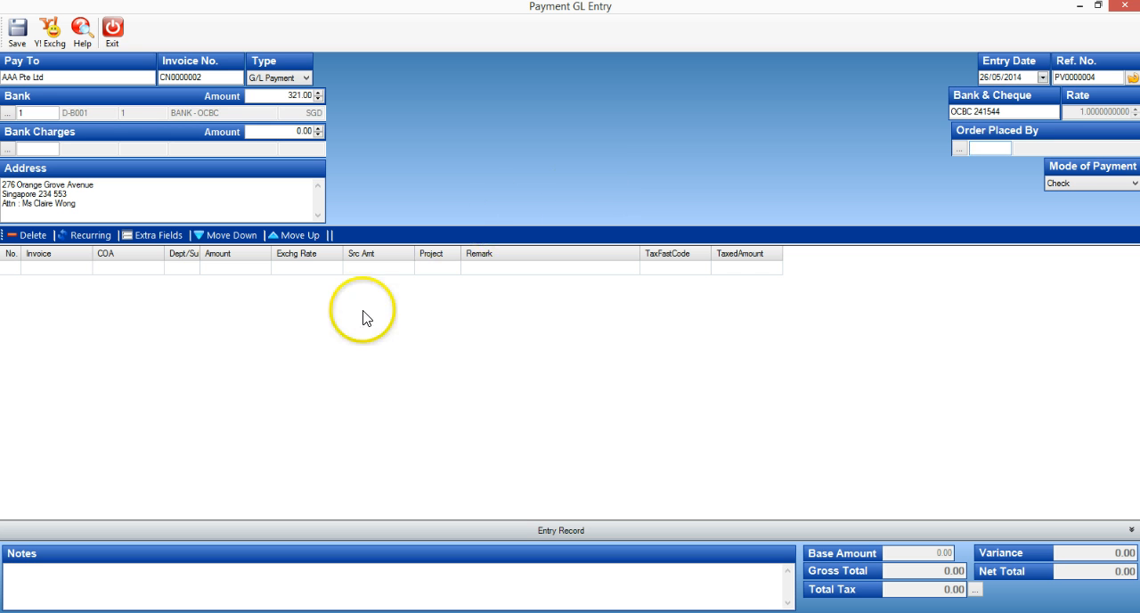
Add a payment line for the Contra Account (D-C001), accepting the amount of 321.00 and exchange rate of 1
{"action": "left_click", "coordinate": [135, 270]}
{"action": "type", "text": "contra"}
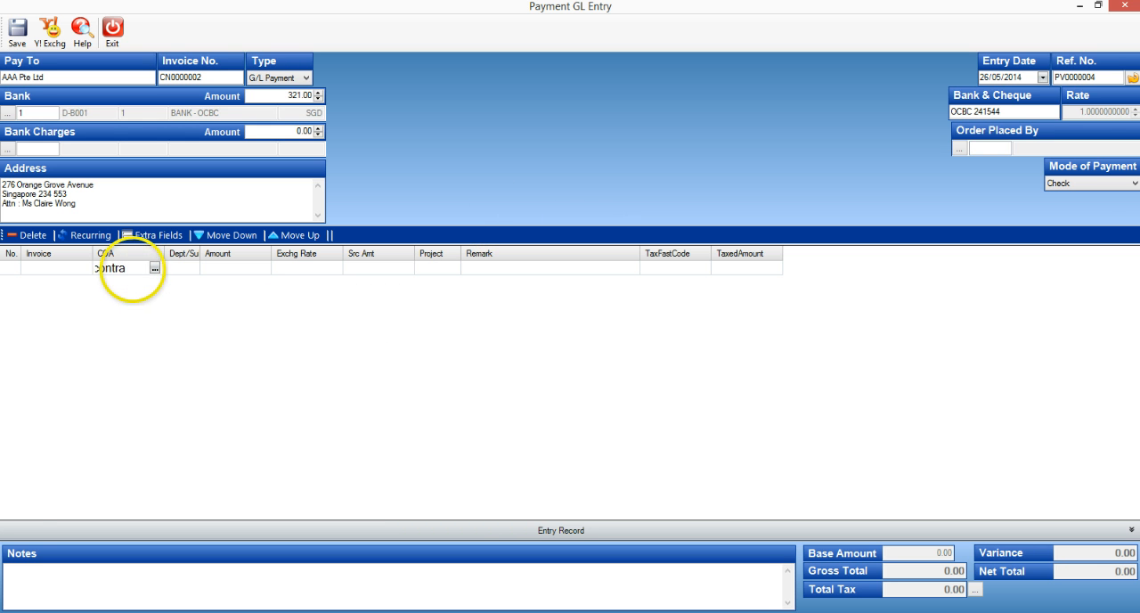
{"action": "key", "text": "Return"}
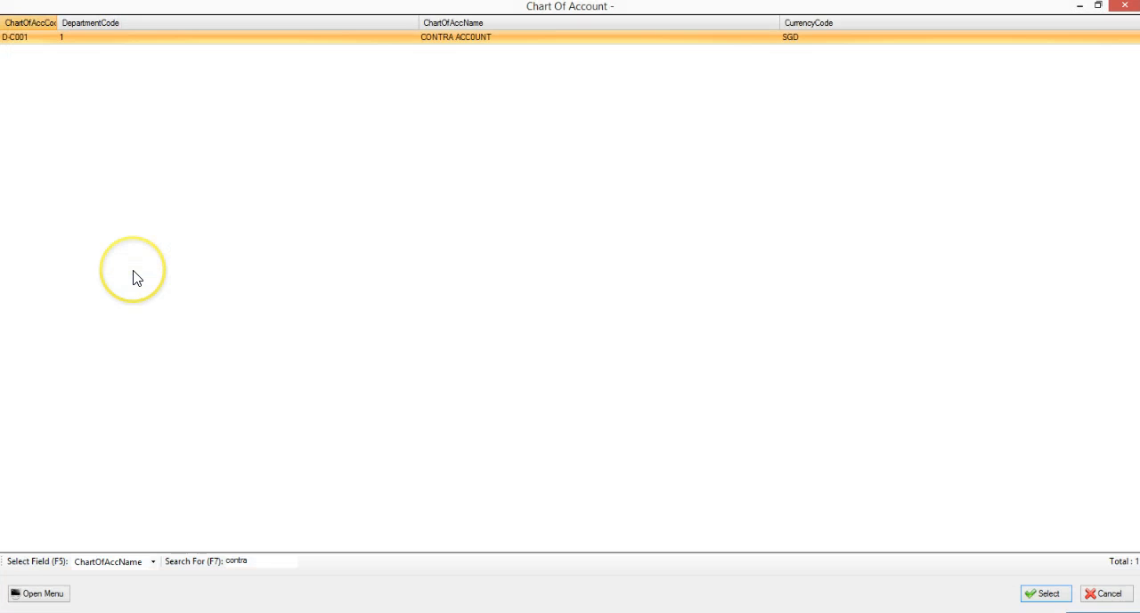
{"action": "key", "text": "Return"}
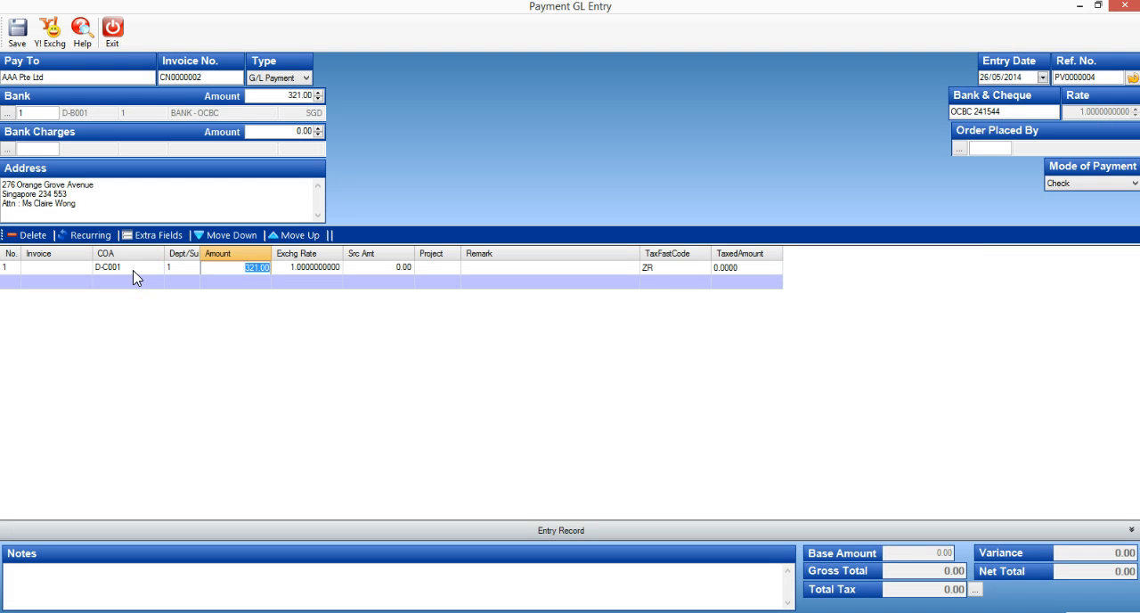
{"action": "key", "text": "Return"}
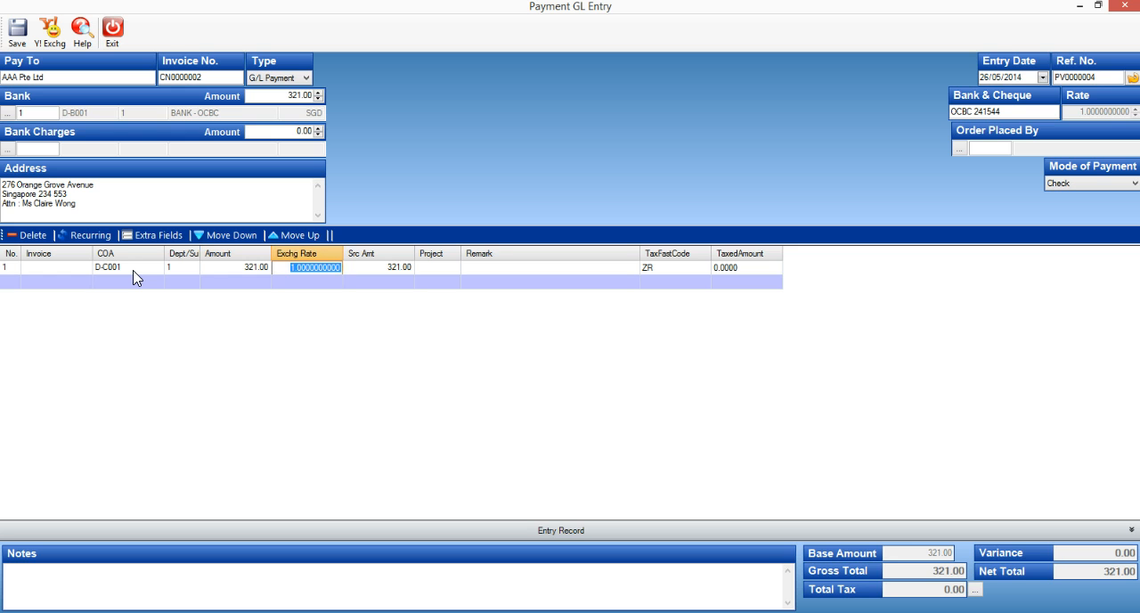
{"action": "key", "text": "Return"}
{"action": "key", "text": "Return"}
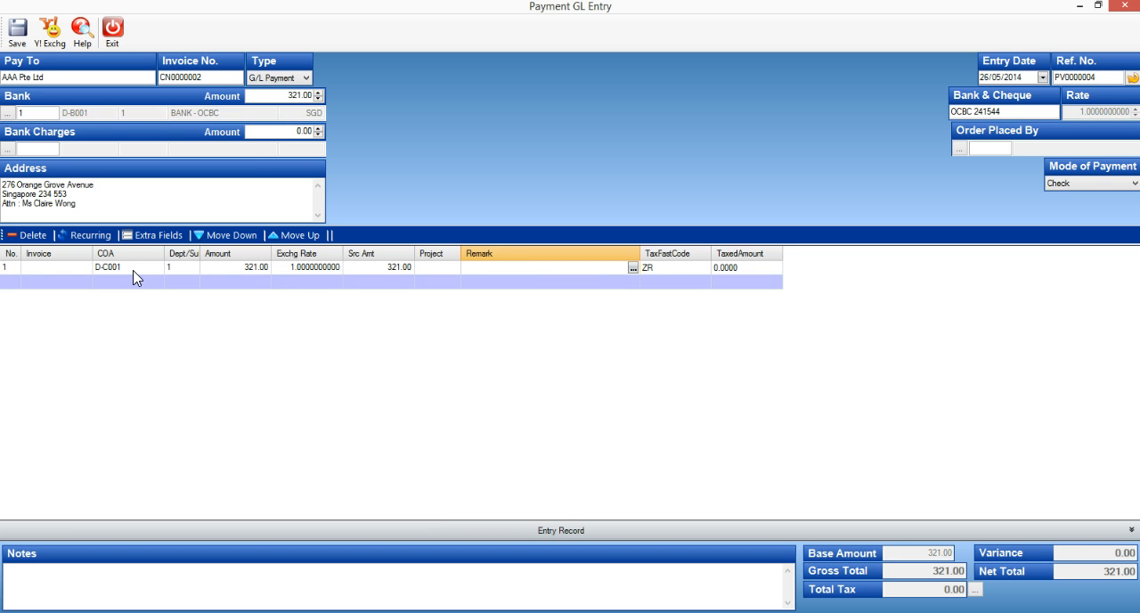
Enter the line's remark as "Being refund of access payment due to CN000002"
{"action": "type", "text": "Being refund of access payment f"}
{"action": "type", "text": "ue to CN000002"}
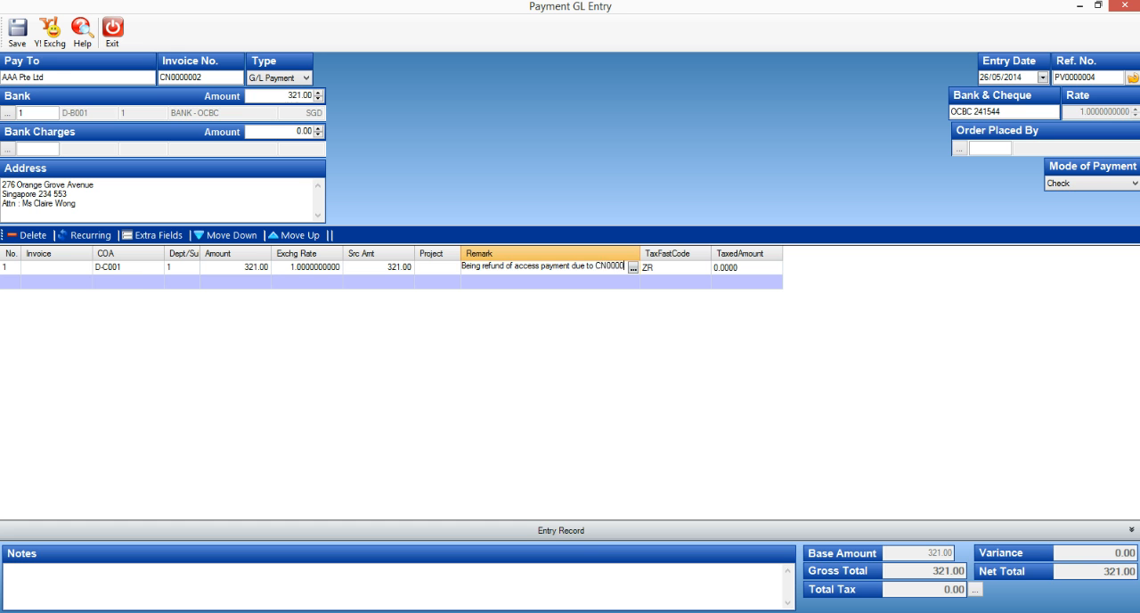
{"action": "key", "text": "Tab"}
Set the tax code of the contra payment line to OP
{"action": "left_click", "coordinate": [695, 296]}
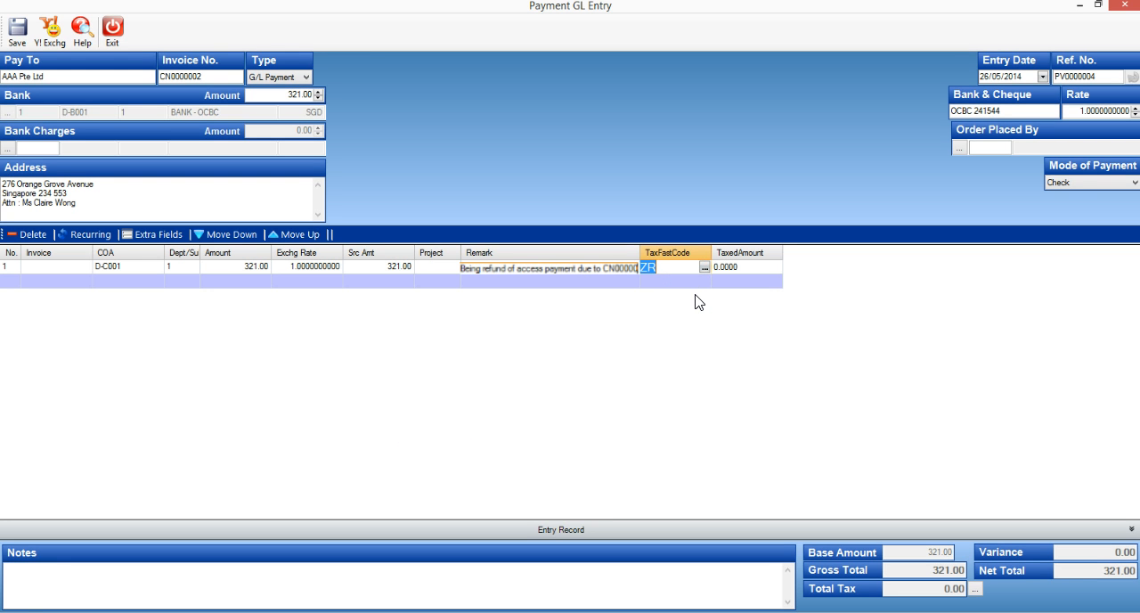
{"action": "type", "text": "OP"}
{"action": "left_click", "coordinate": [699, 303]}
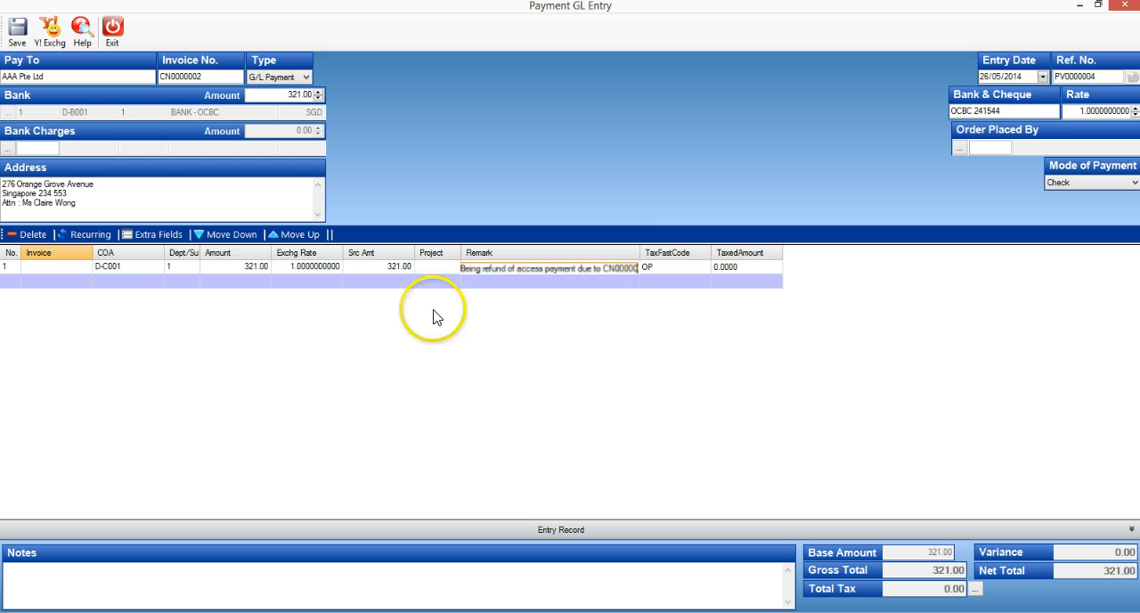
Save the G/L payment with the Print Later option and dismiss the confirmation
{"action": "left_click", "coordinate": [17, 40]}
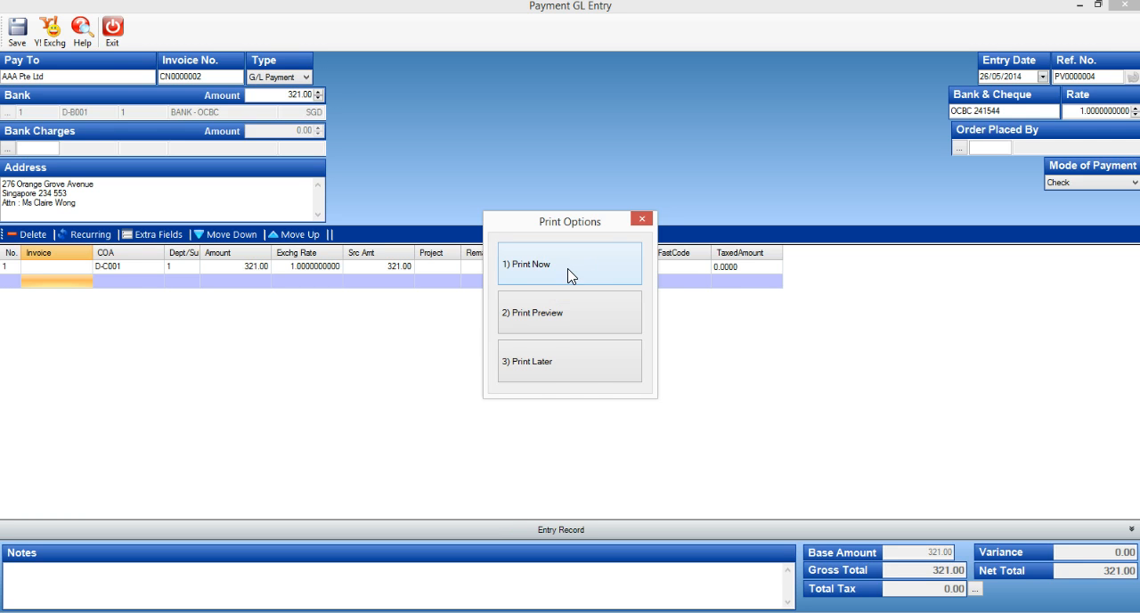
{"action": "left_click", "coordinate": [564, 367]}
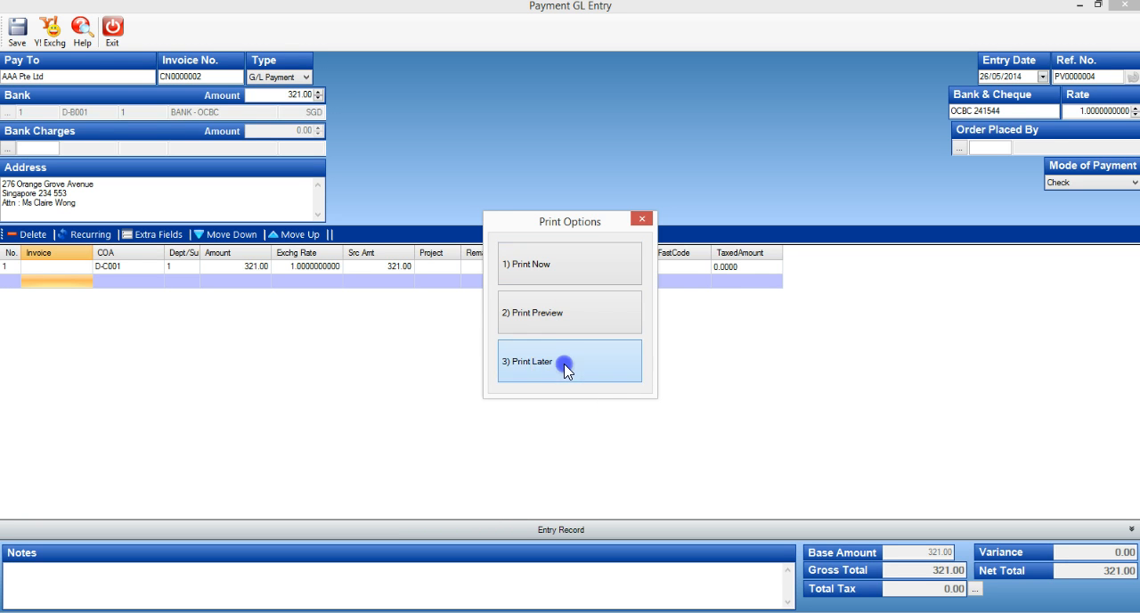
{"action": "left_click", "coordinate": [710, 362]}
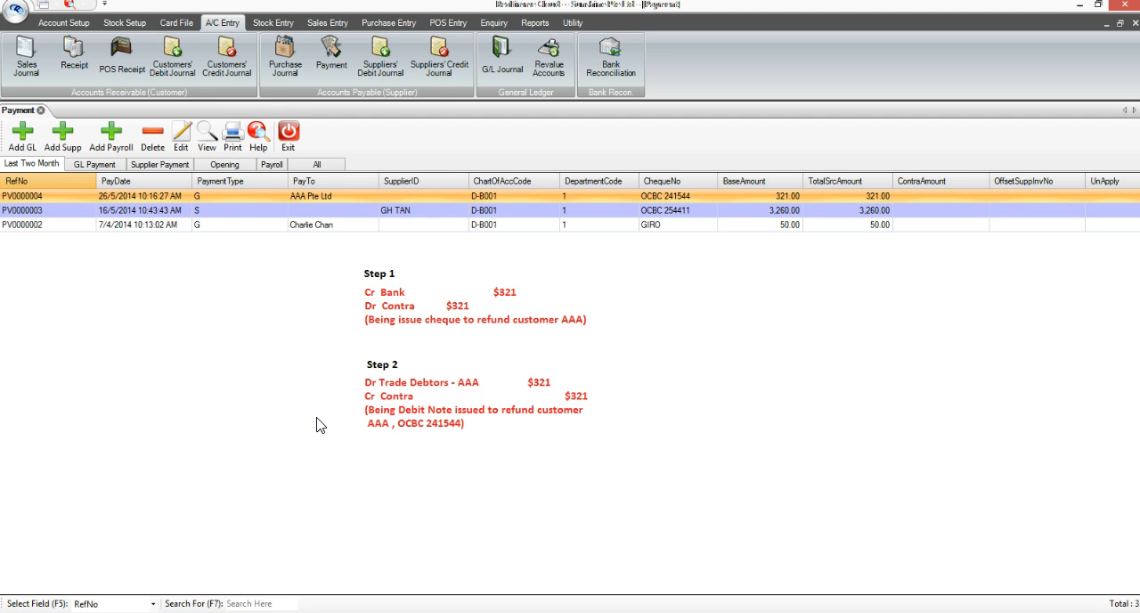
Create a new customers' debit journal entry for customer ID AAA
{"action": "left_click", "coordinate": [185, 70]}
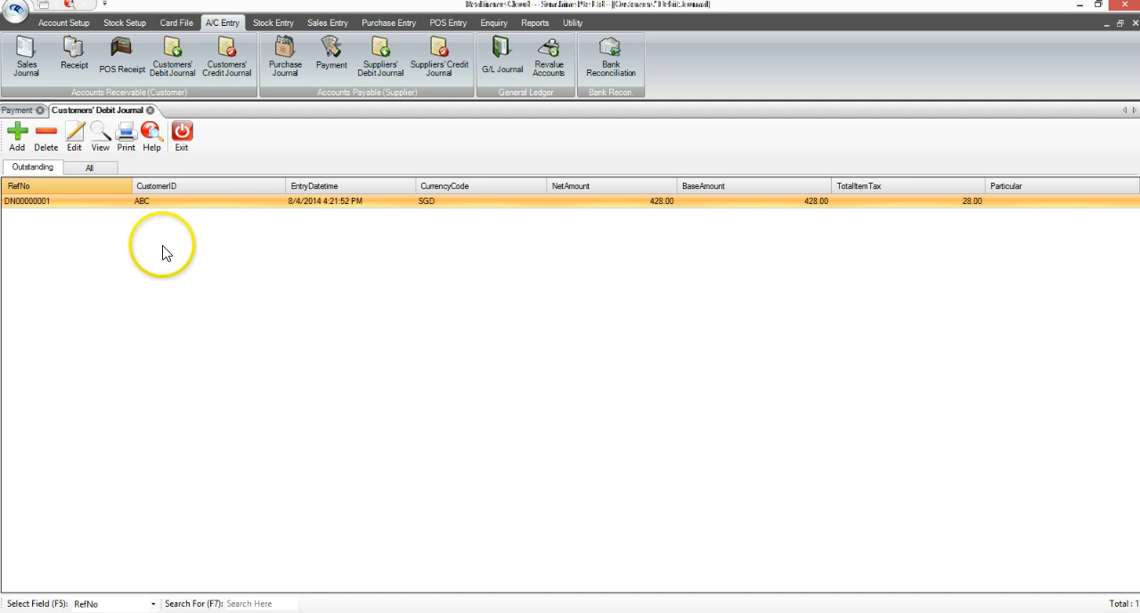
{"action": "left_click", "coordinate": [17, 138]}
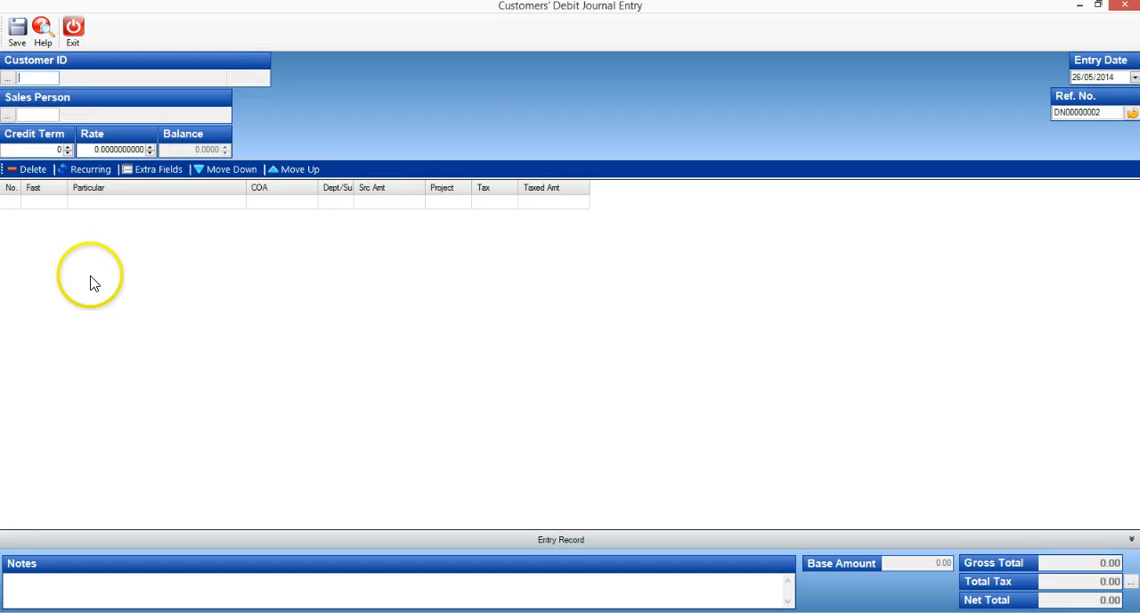
{"action": "type", "text": "AAA"}
{"action": "key", "text": "Tab"}
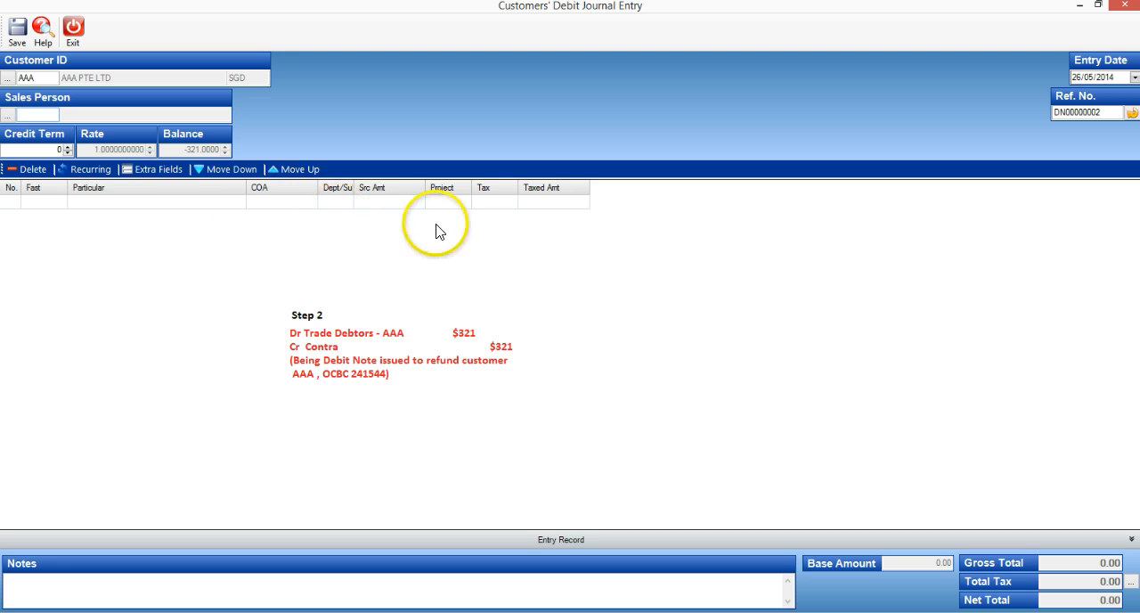
Add a debit journal line for the Contra Account (D-C001) with a source amount of 321
{"action": "left_click", "coordinate": [272, 203]}
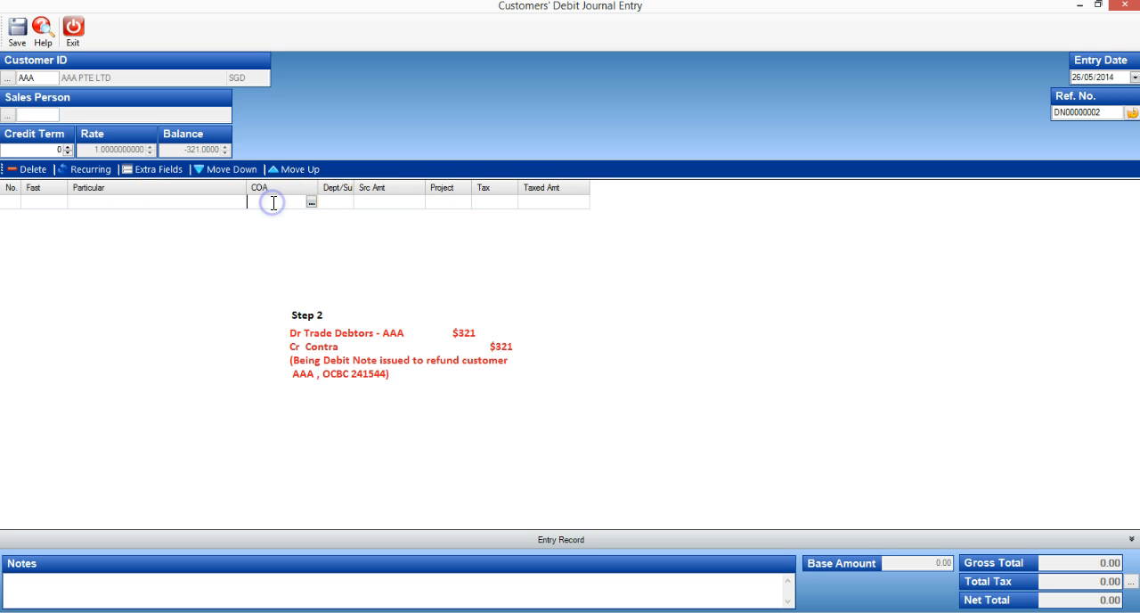
{"action": "type", "text": "CONTRA"}
{"action": "key", "text": "Return"}
{"action": "key", "text": "Return"}
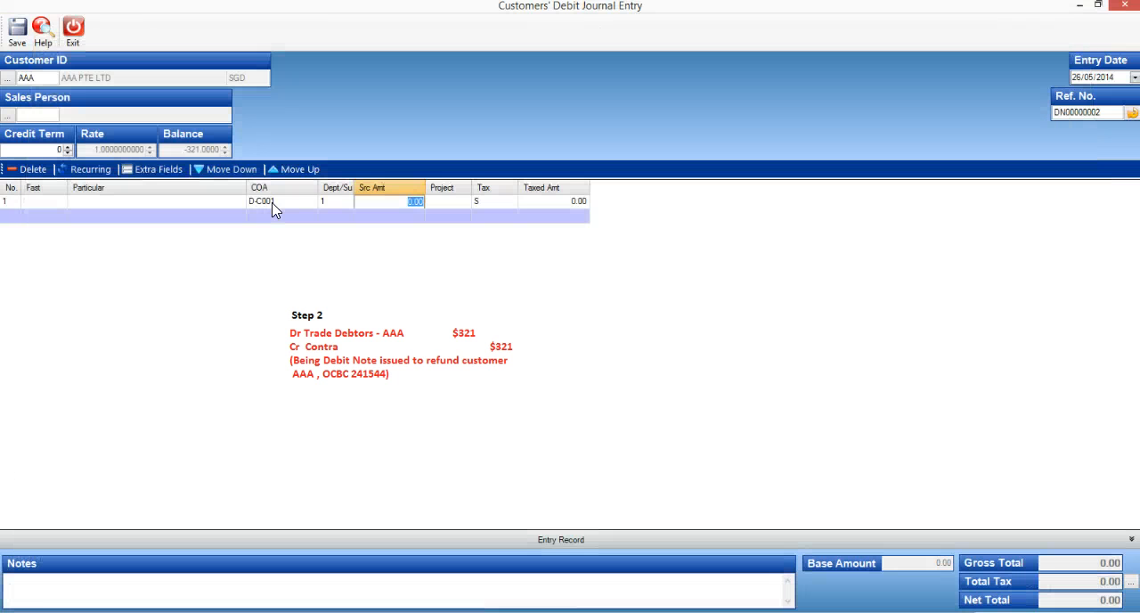
{"action": "type", "text": "321"}
{"action": "key", "text": "Return"}
{"action": "key", "text": "Return"}
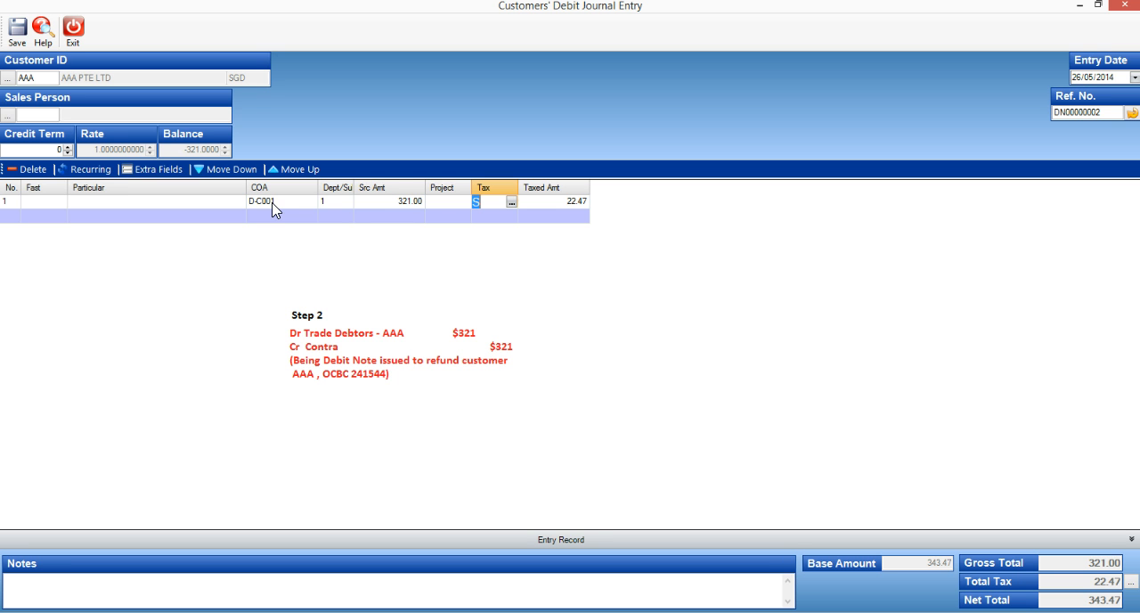
Set the tax code of the debit journal line to OS
{"action": "type", "text": "OS"}
{"action": "key", "text": "Return"}
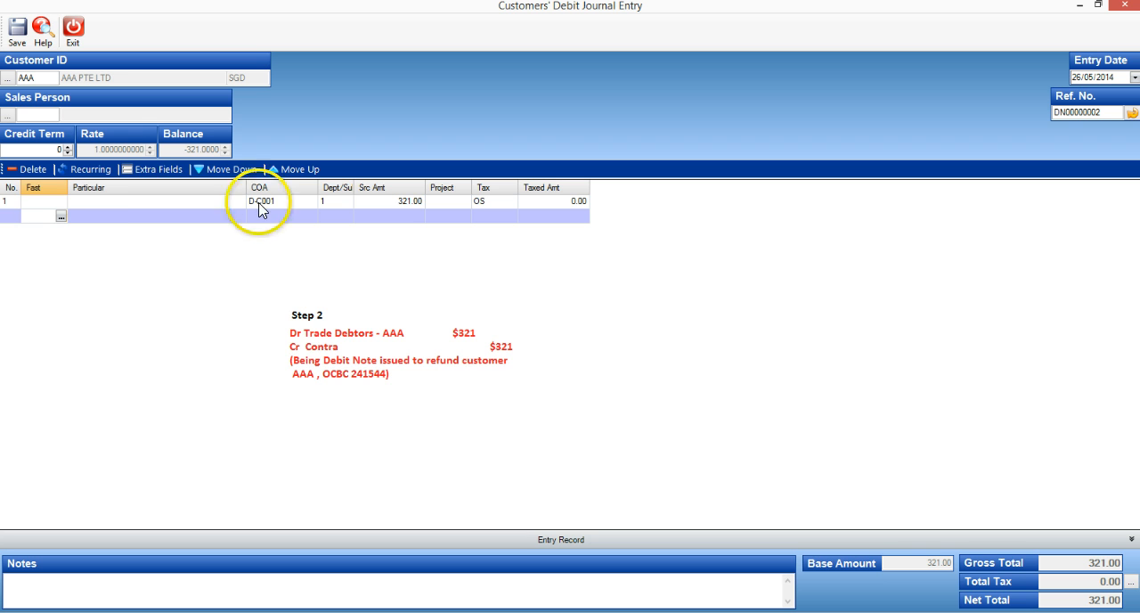
Enter the line's particular as "Refund of money to customer CN0000002" with OCBC 241544 on a second line
{"action": "left_click", "coordinate": [154, 202]}
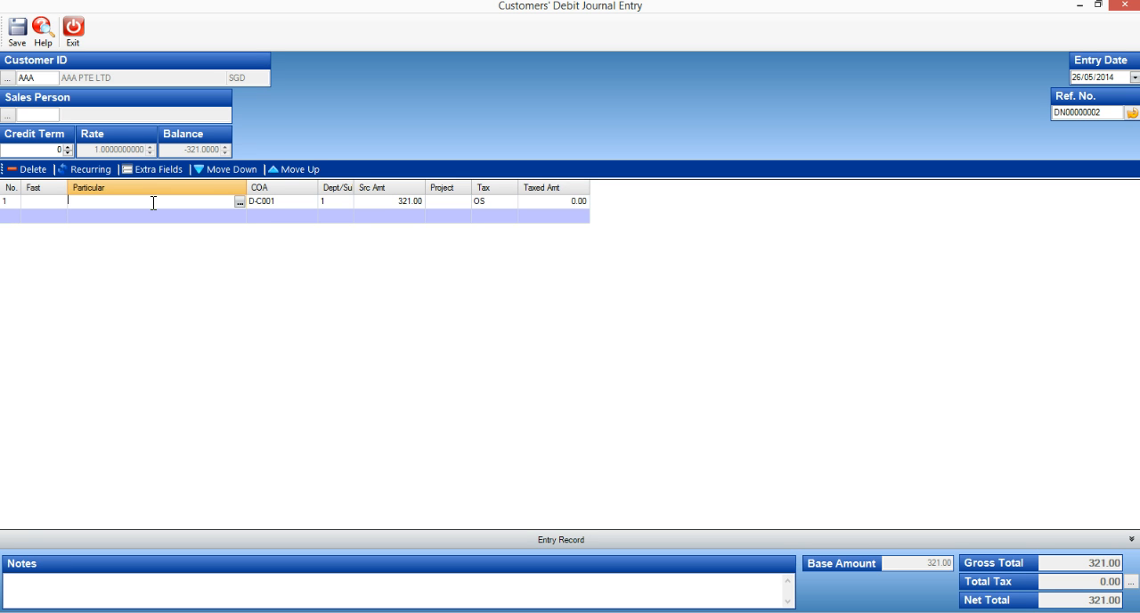
{"action": "type", "text": "Refund of money to customer CN0000002"}
{"action": "left_click", "coordinate": [238, 201]}
{"action": "left_click", "coordinate": [641, 252]}
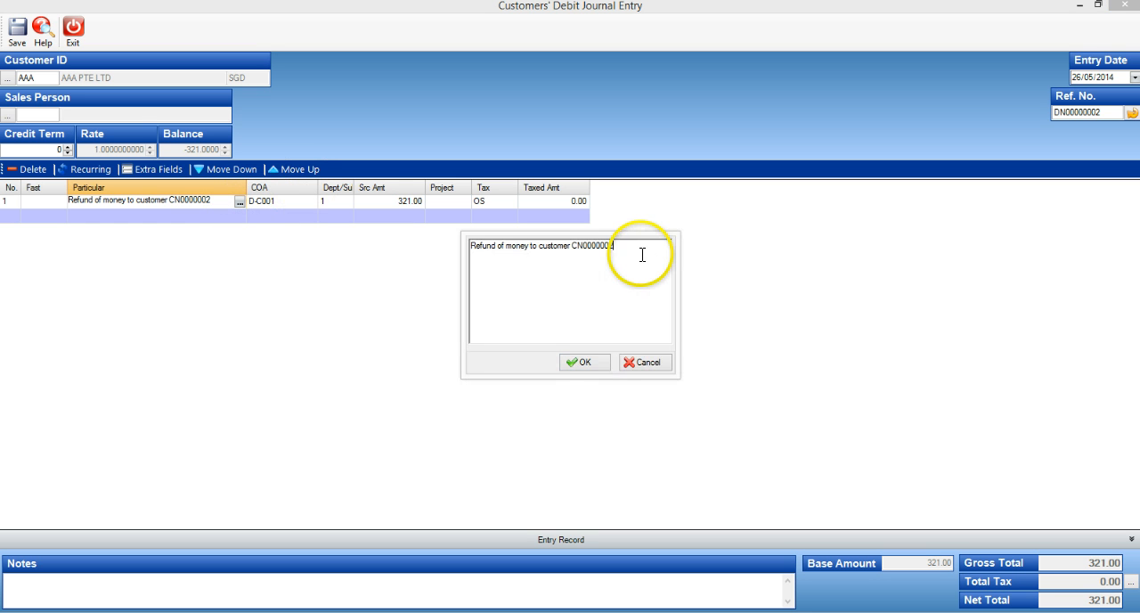
{"action": "key", "text": "Return"}
{"action": "type", "text": "OCBC 241544"}
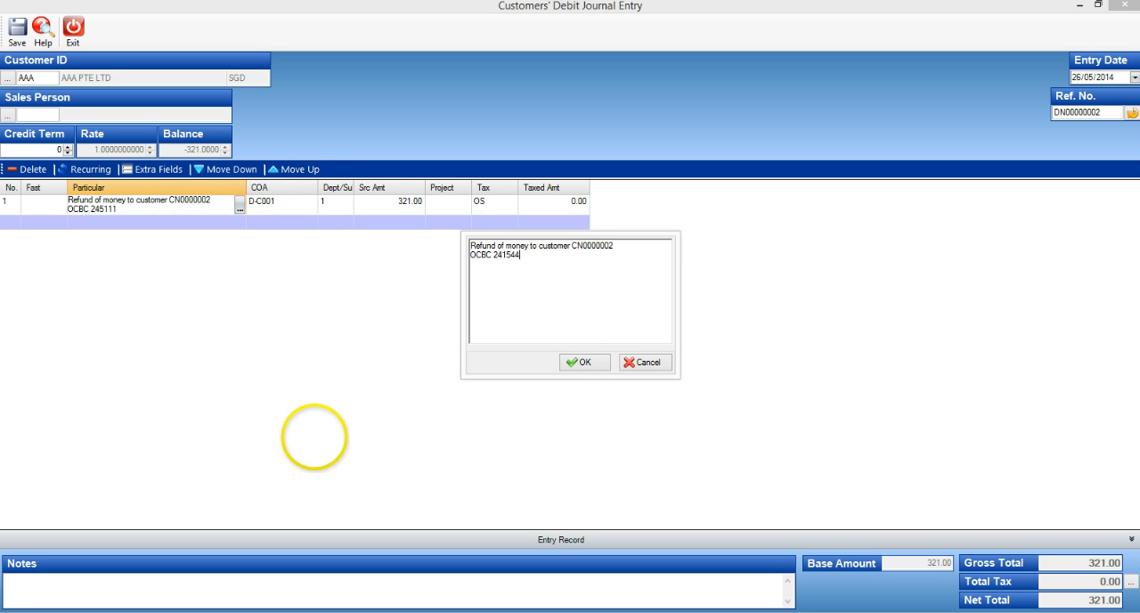
{"action": "left_click", "coordinate": [584, 362]}
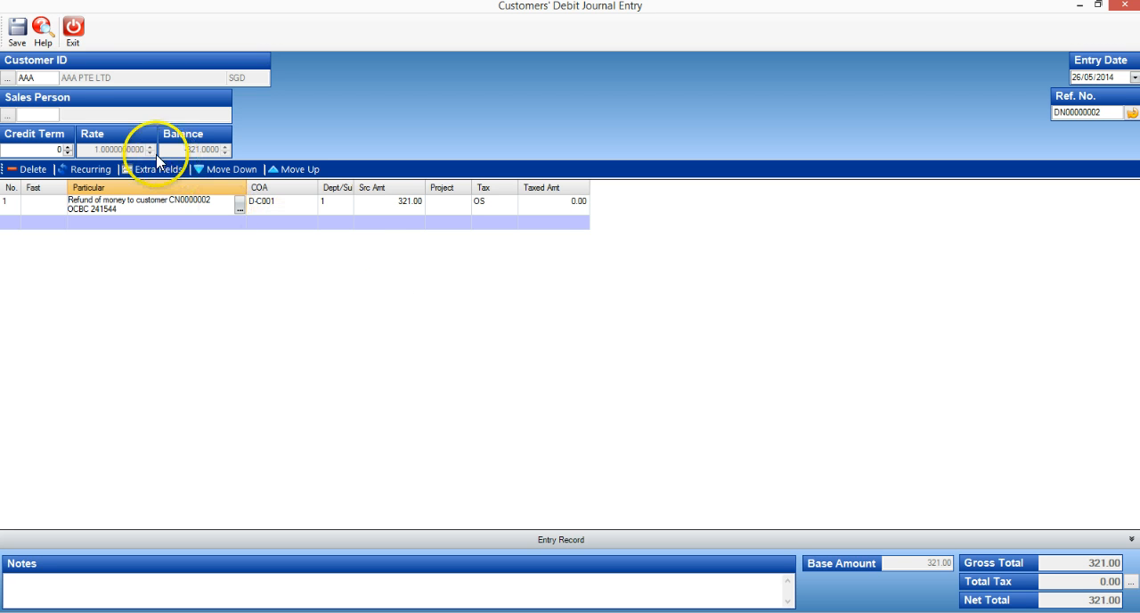
Save the customers' debit journal entry with the Print Later option
{"action": "left_click", "coordinate": [17, 33]}
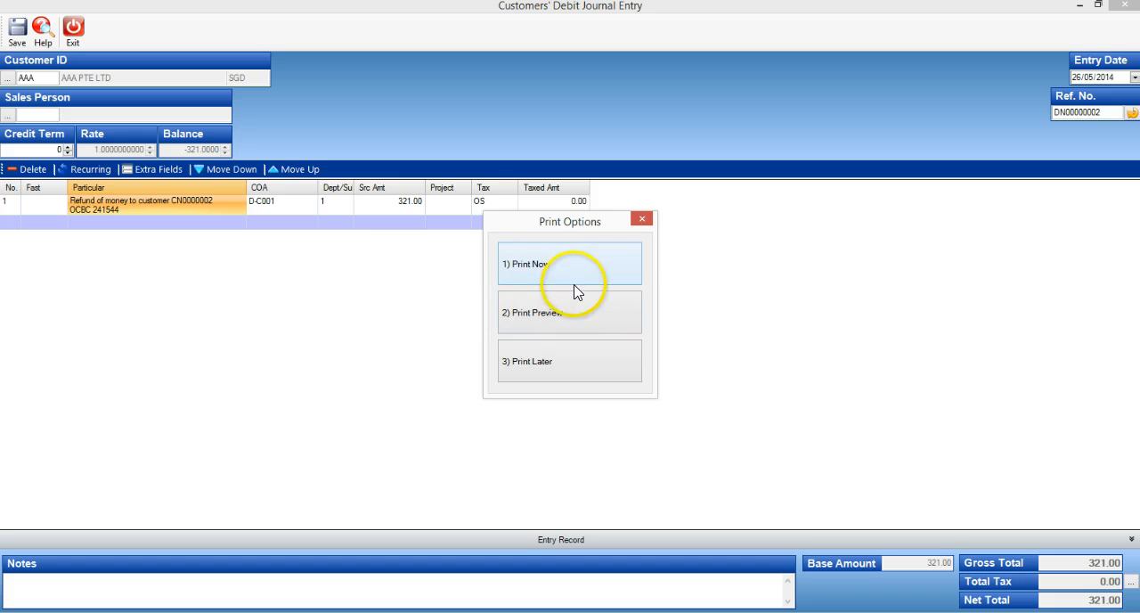
{"action": "left_click", "coordinate": [567, 368]}
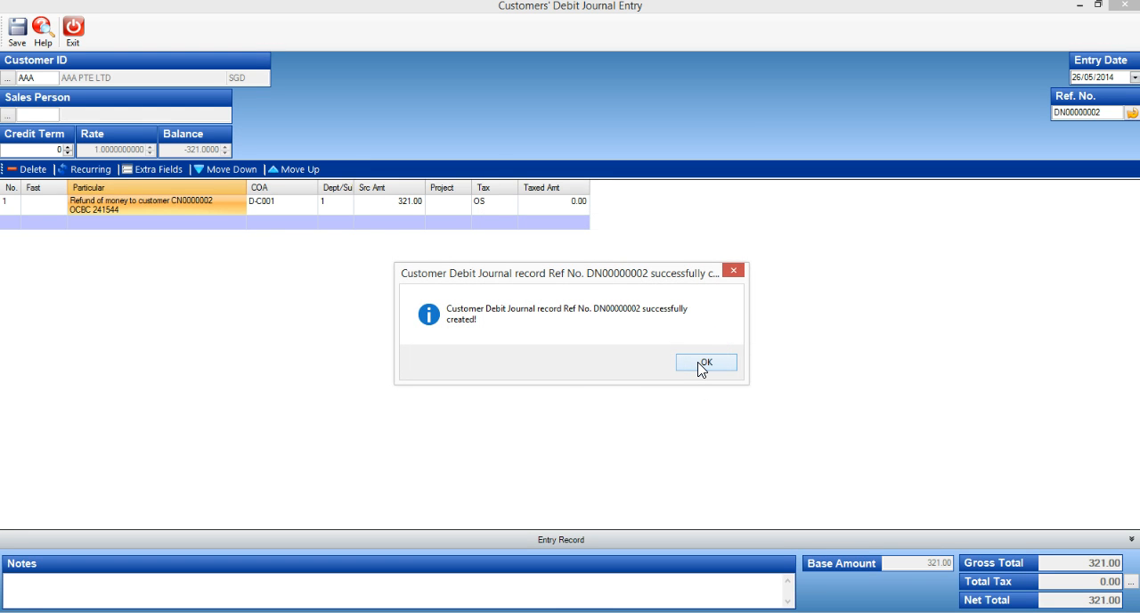
Dismiss the save confirmation and exit the customers' debit journal entry form
{"action": "left_click", "coordinate": [703, 362]}
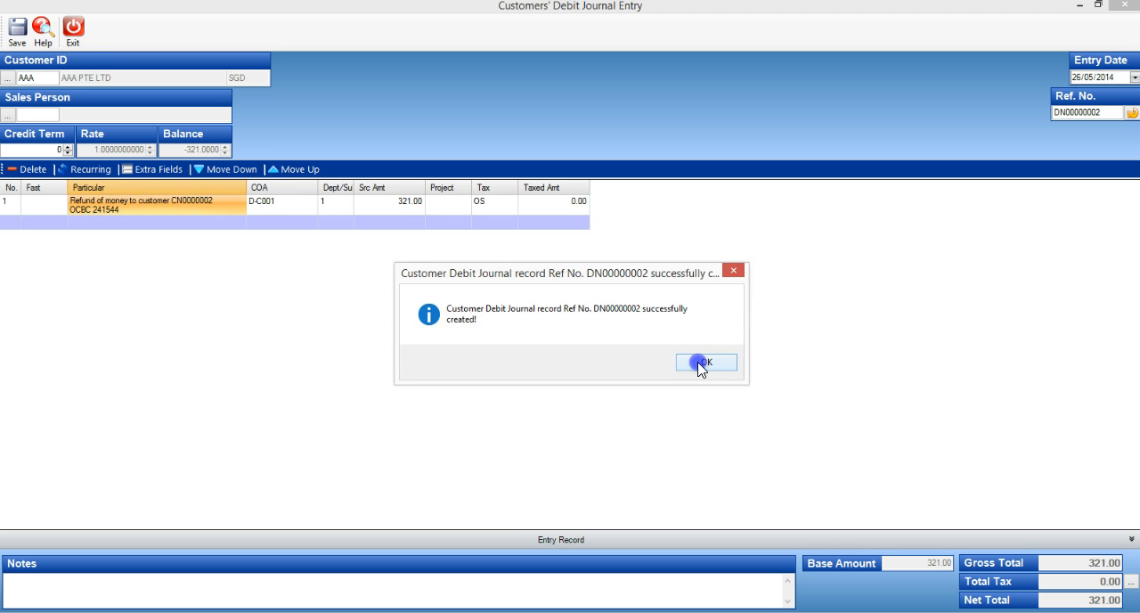
{"action": "left_click", "coordinate": [75, 45]}
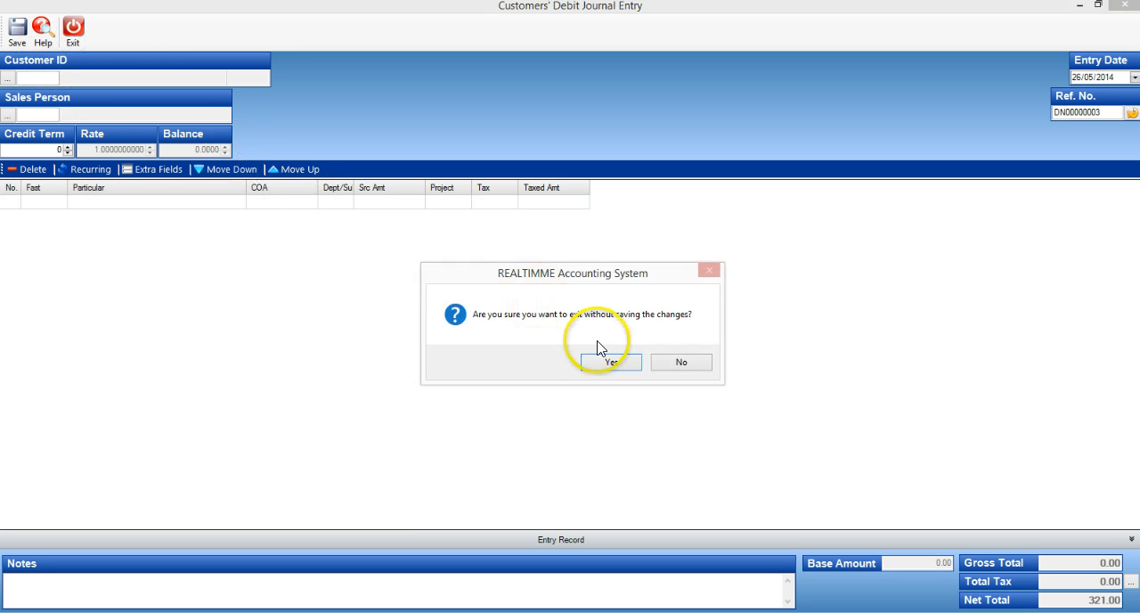
{"action": "left_click", "coordinate": [613, 360]}
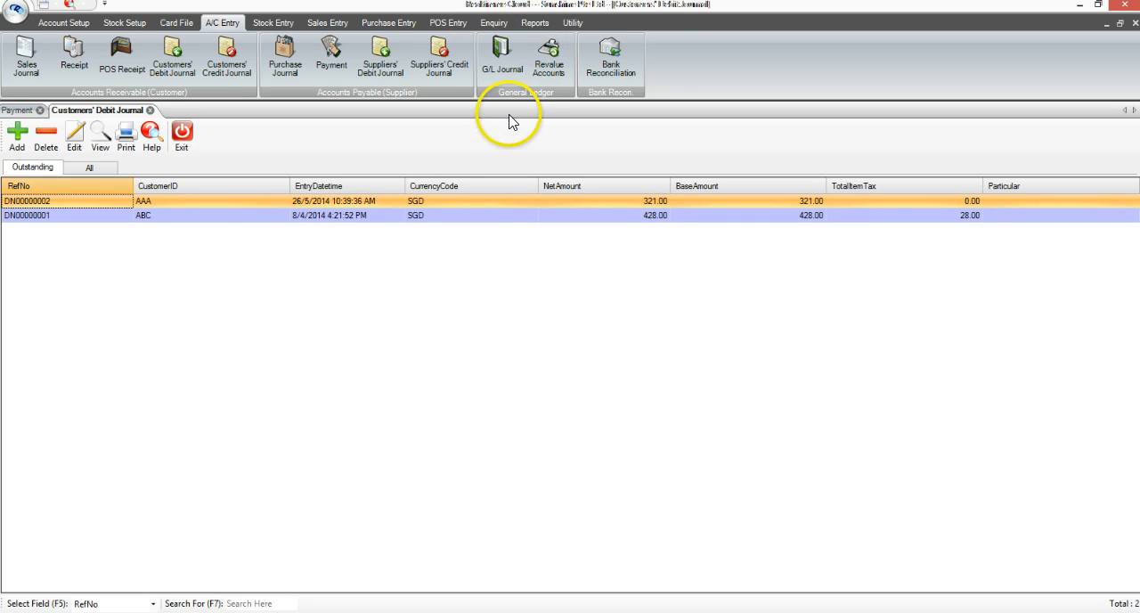
Open the Customer Account Activities report and add a CustomerID filter from AAA to AAA
{"action": "left_click", "coordinate": [535, 22]}
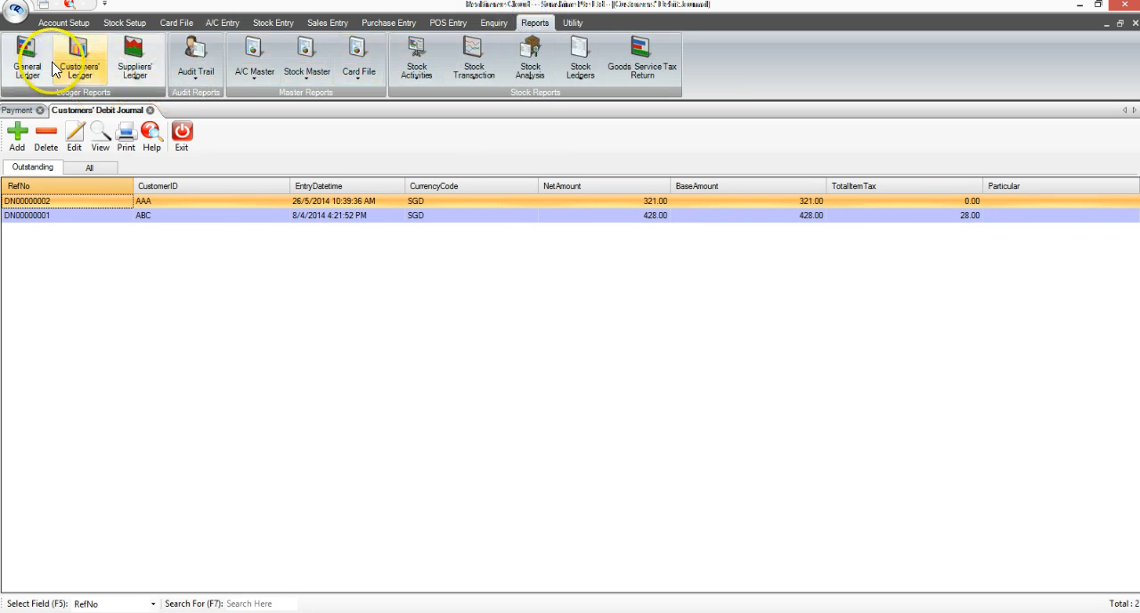
{"action": "left_click", "coordinate": [79, 69]}
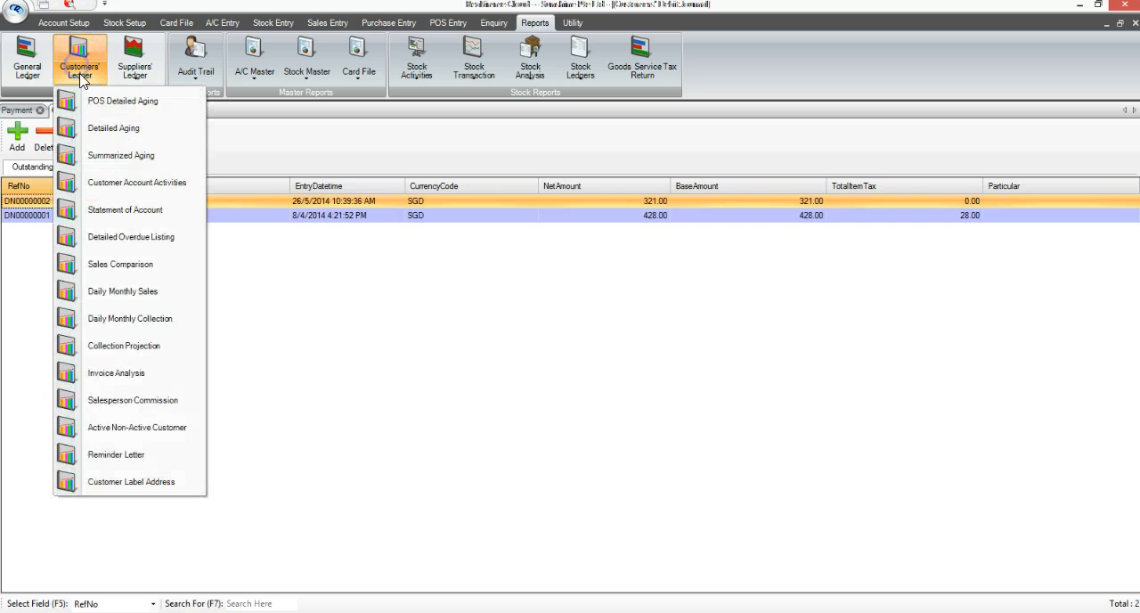
{"action": "left_click", "coordinate": [111, 184]}
{"action": "left_click", "coordinate": [194, 133]}
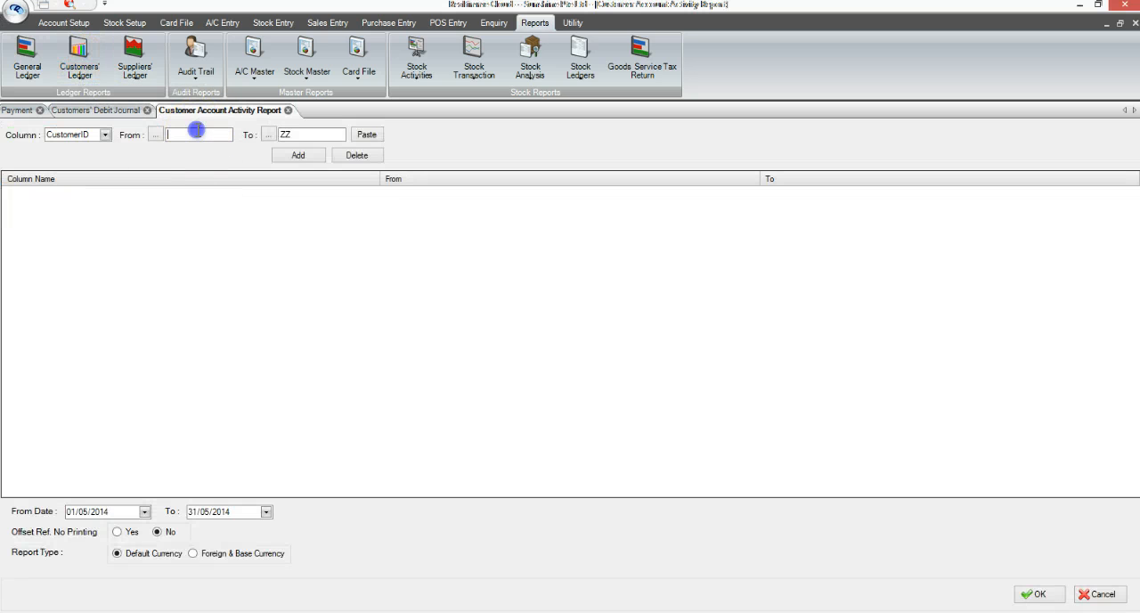
{"action": "left_click", "coordinate": [367, 135]}
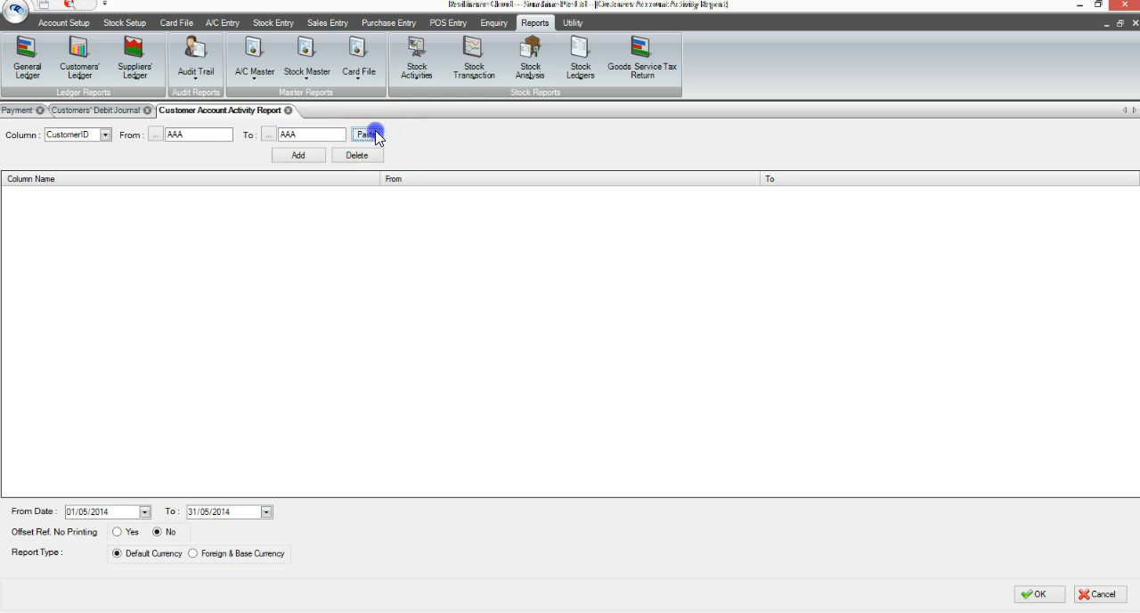
{"action": "left_click", "coordinate": [301, 156]}
Set the report's From Date to 01/01/2014 and generate the customer account activity report
{"action": "left_click", "coordinate": [78, 511]}
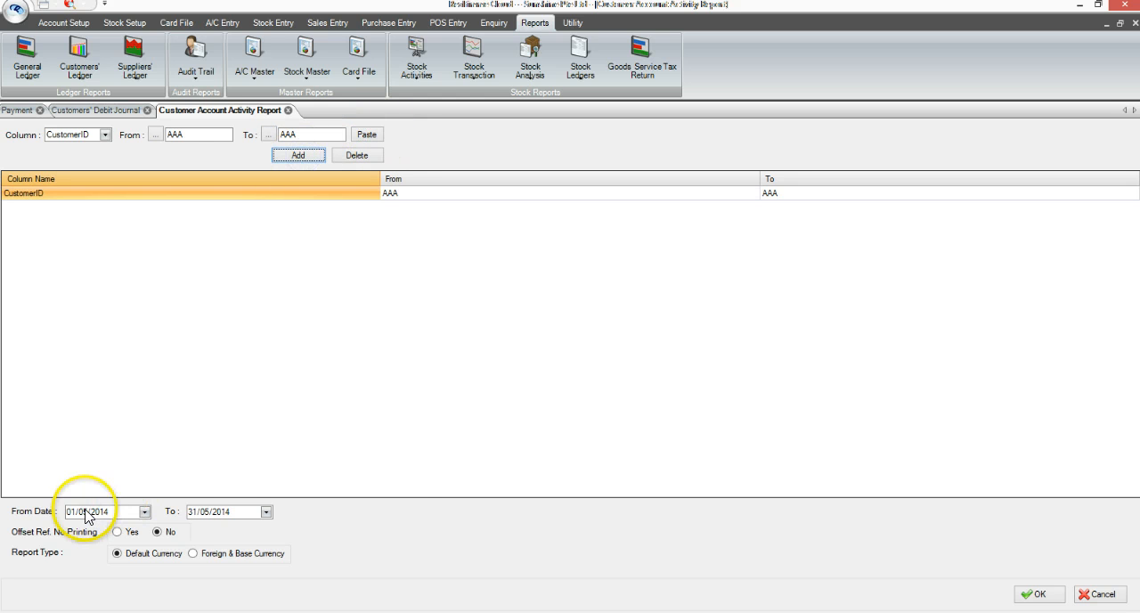
{"action": "type", "text": "01"}
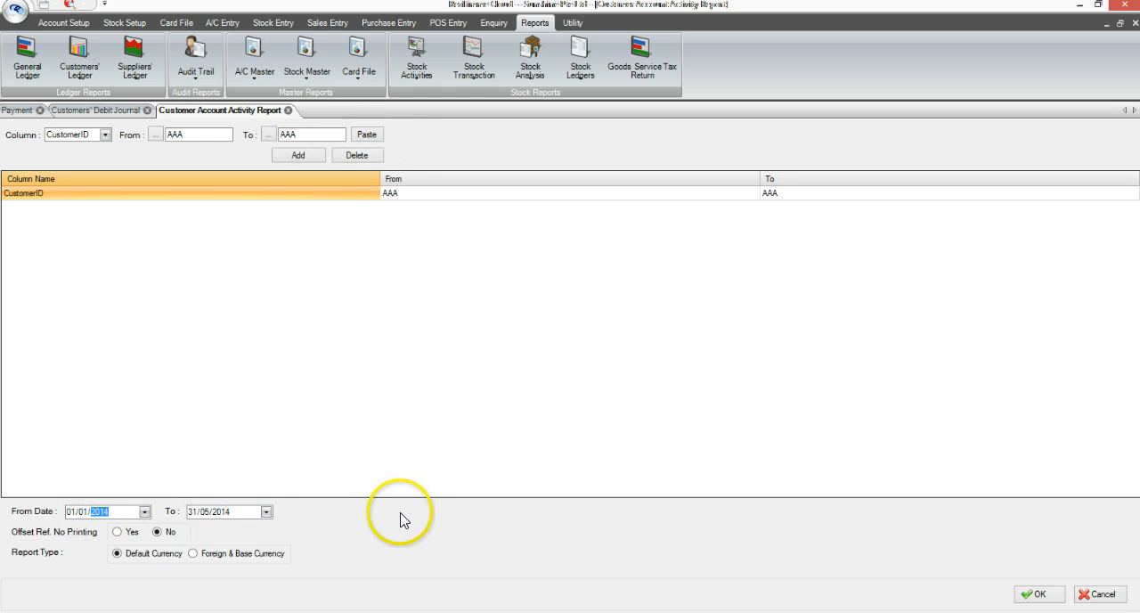
{"action": "left_click", "coordinate": [1037, 595]}
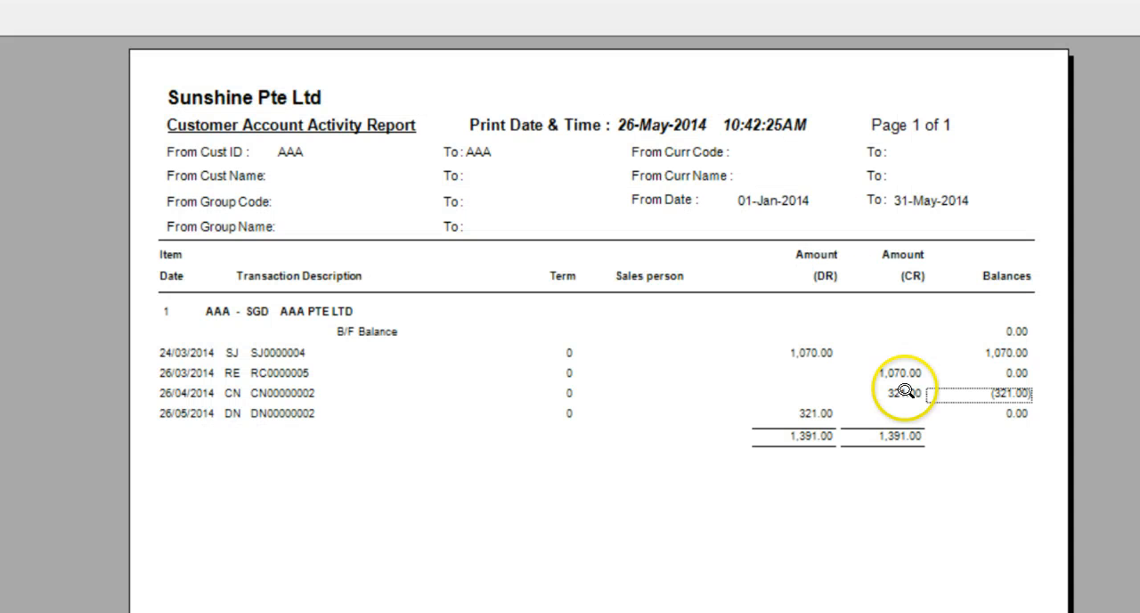
Examine the credit note and debit note amounts and balances in the customer account activity report, and close the report
{"action": "left_click", "coordinate": [904, 392]}
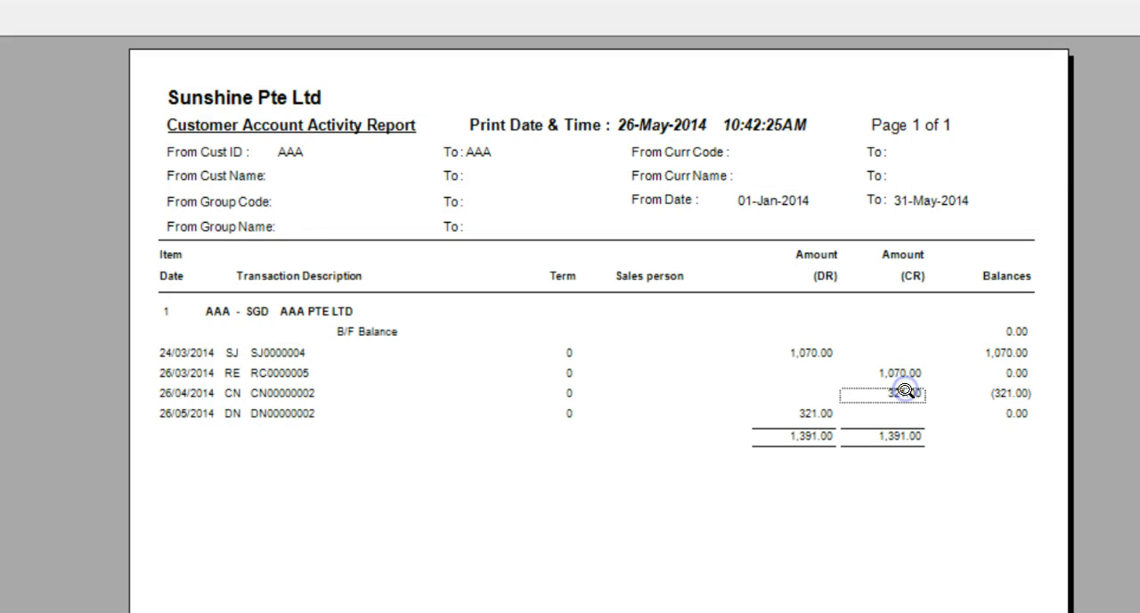
{"action": "left_click", "coordinate": [1004, 393]}
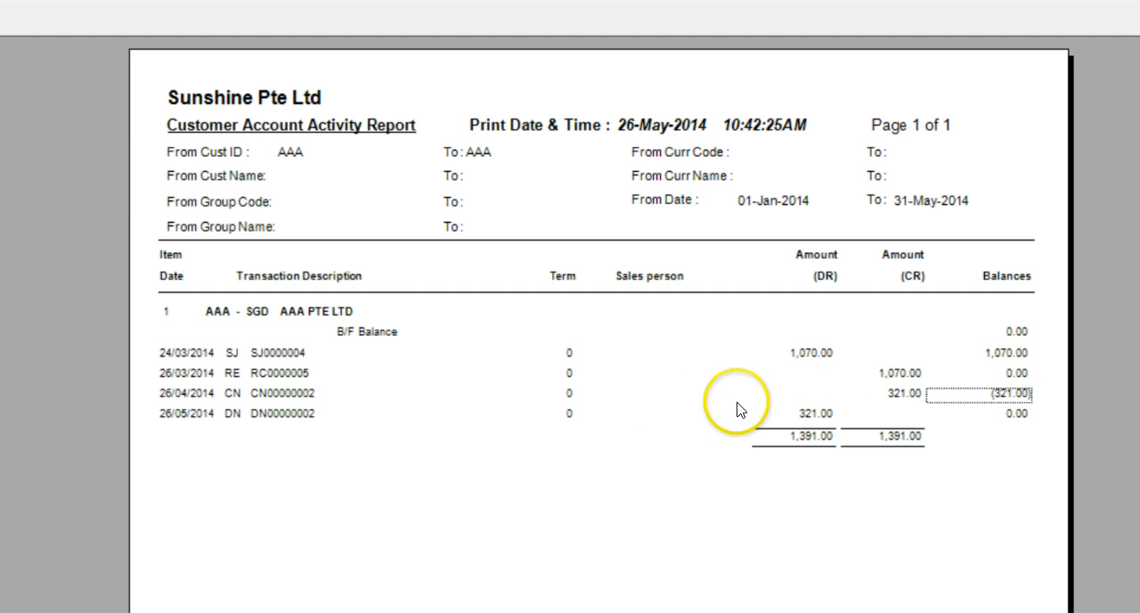
{"action": "left_click", "coordinate": [307, 415]}
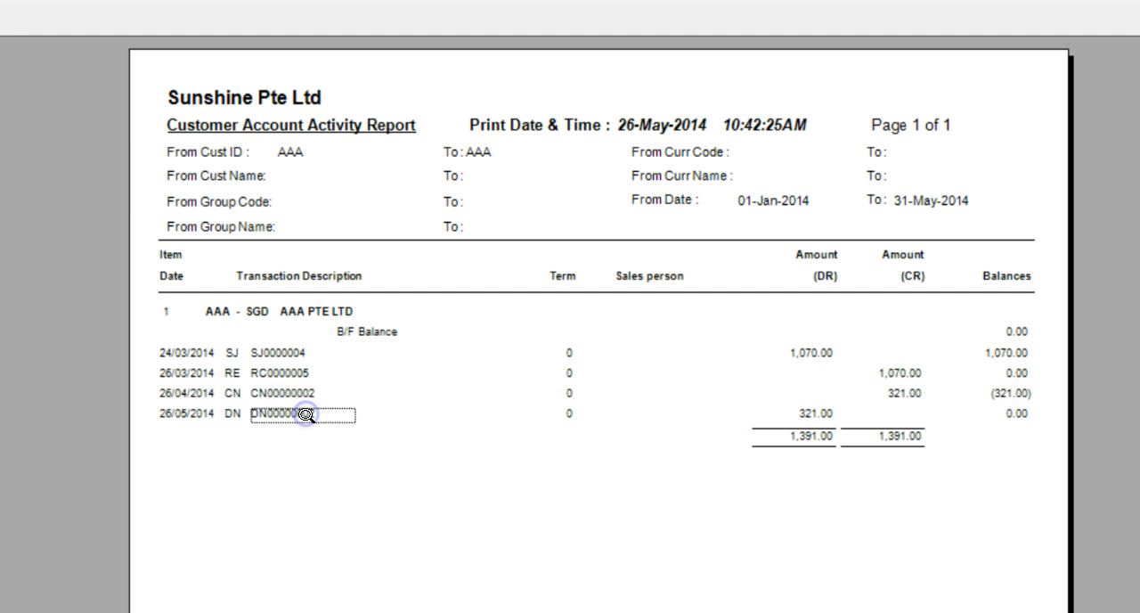
{"action": "left_click", "coordinate": [808, 415]}
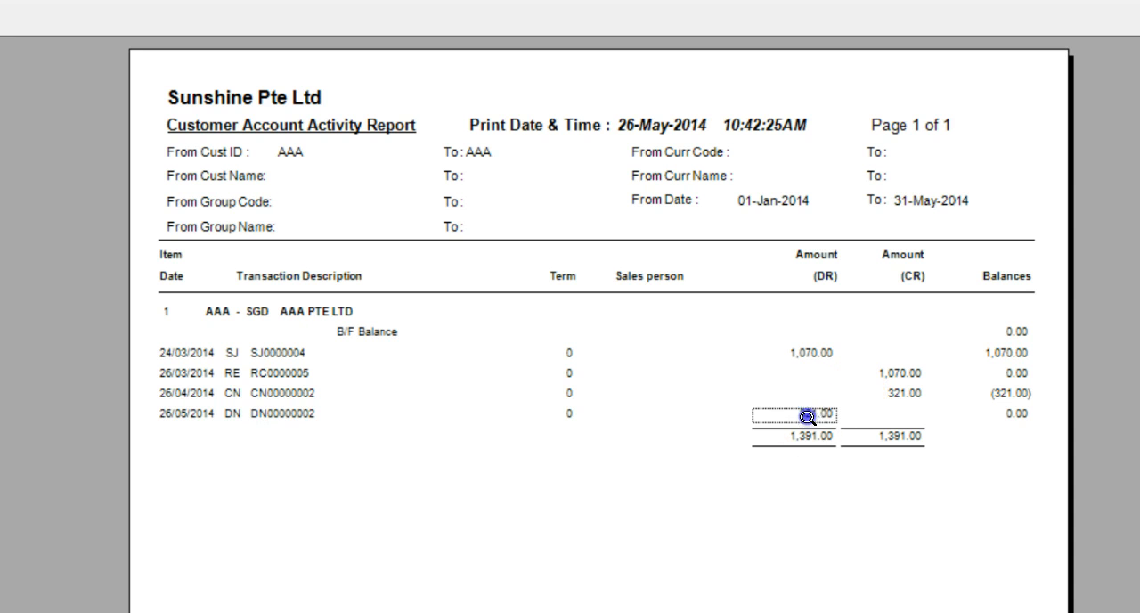
{"action": "left_click", "coordinate": [1020, 412]}
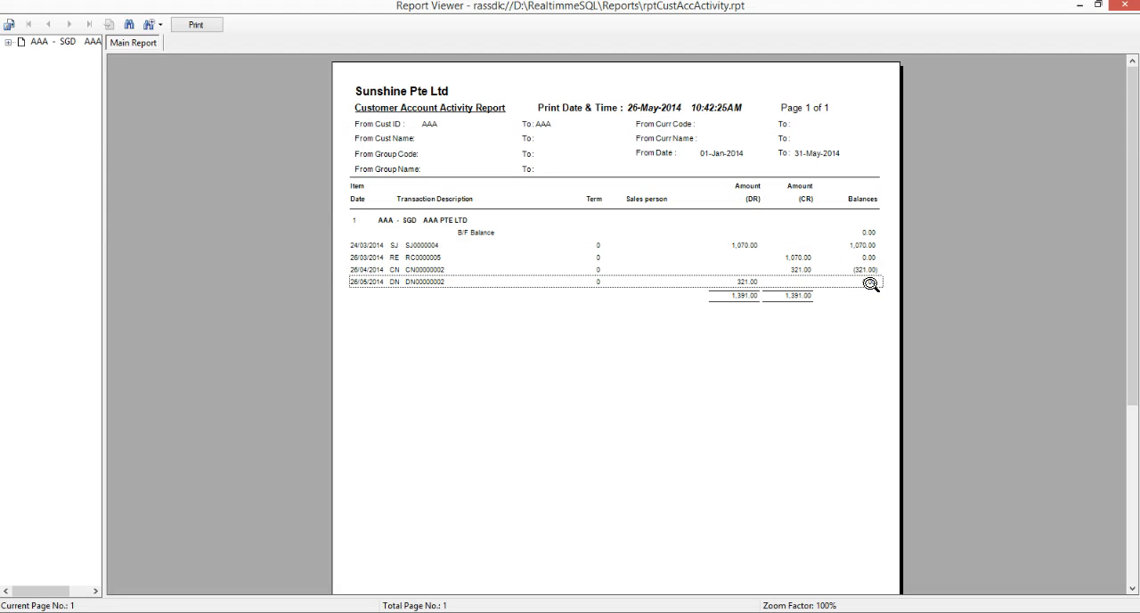
{"action": "left_click", "coordinate": [698, 277]}
{"action": "key", "text": "Escape"}
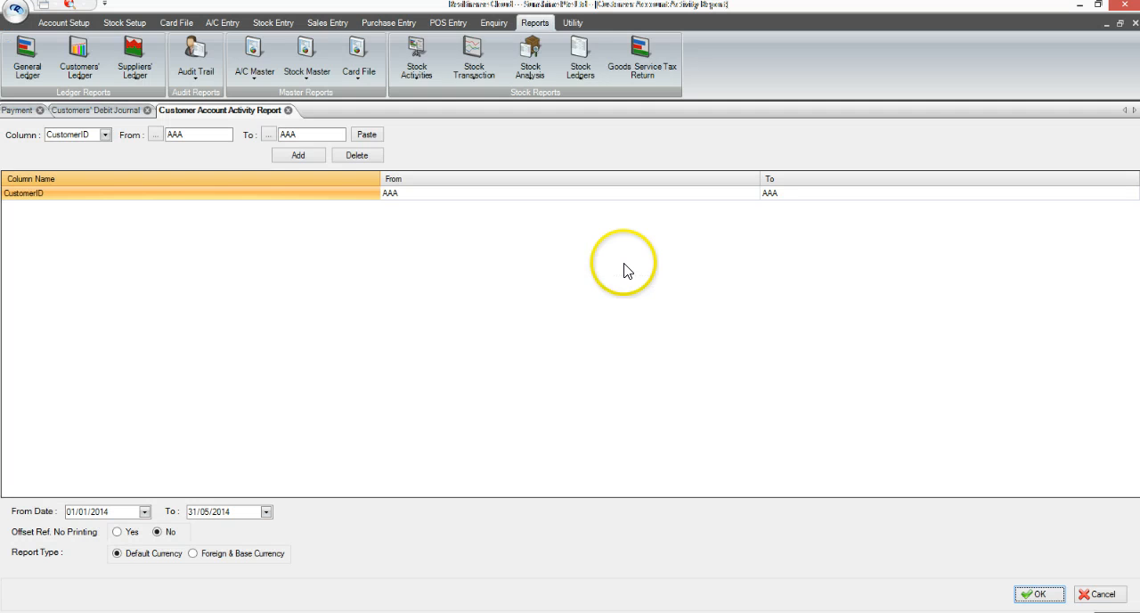
Retrieve the G/L account activities of the Contra Account (D-C001) for 01/05/2014 to 31/05/2014
{"action": "left_click", "coordinate": [494, 22]}
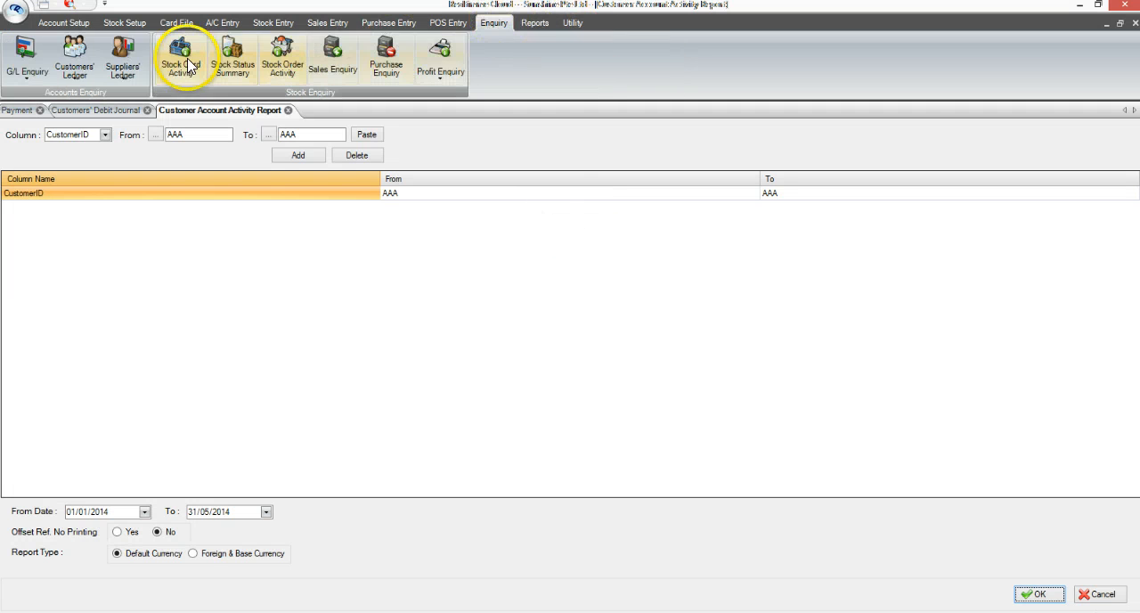
{"action": "left_click", "coordinate": [29, 76]}
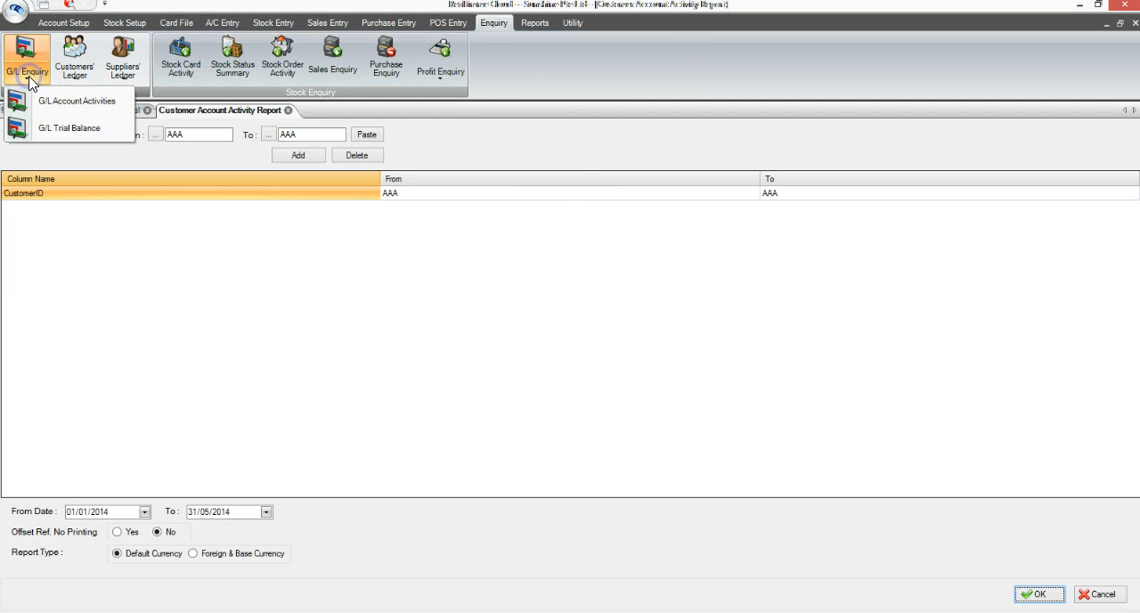
{"action": "left_click", "coordinate": [51, 108]}
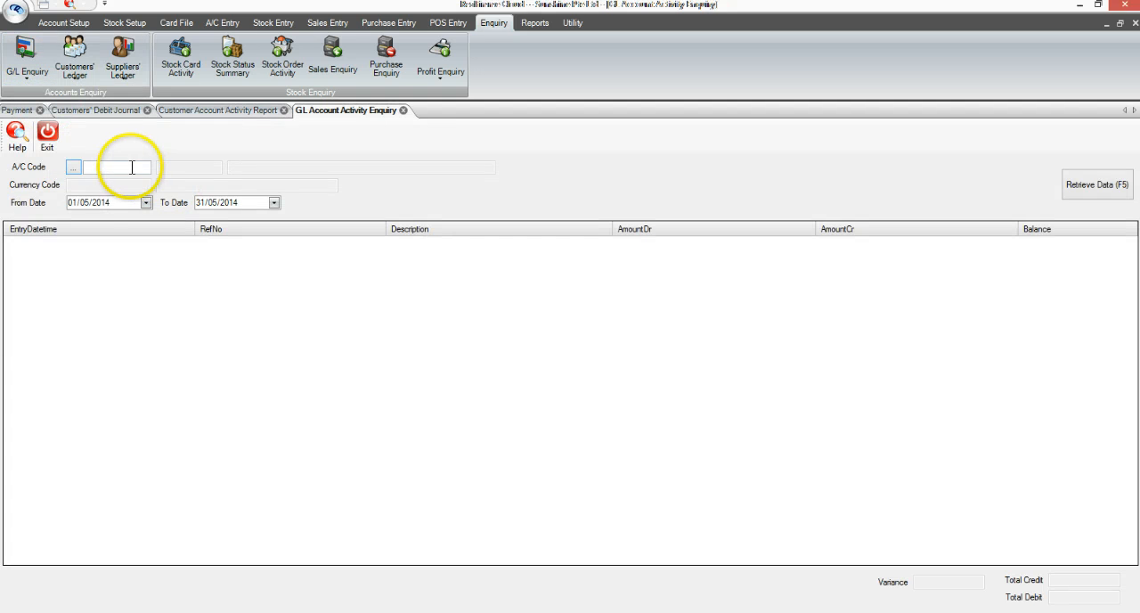
{"action": "left_click", "coordinate": [132, 168]}
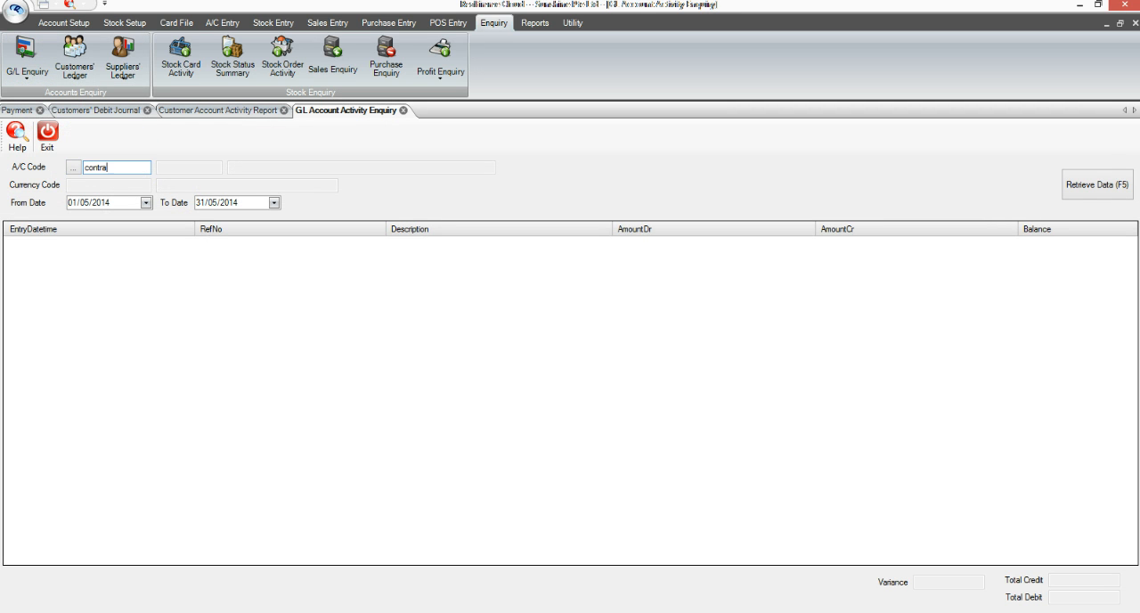
{"action": "key", "text": "Return"}
{"action": "key", "text": "Return"}
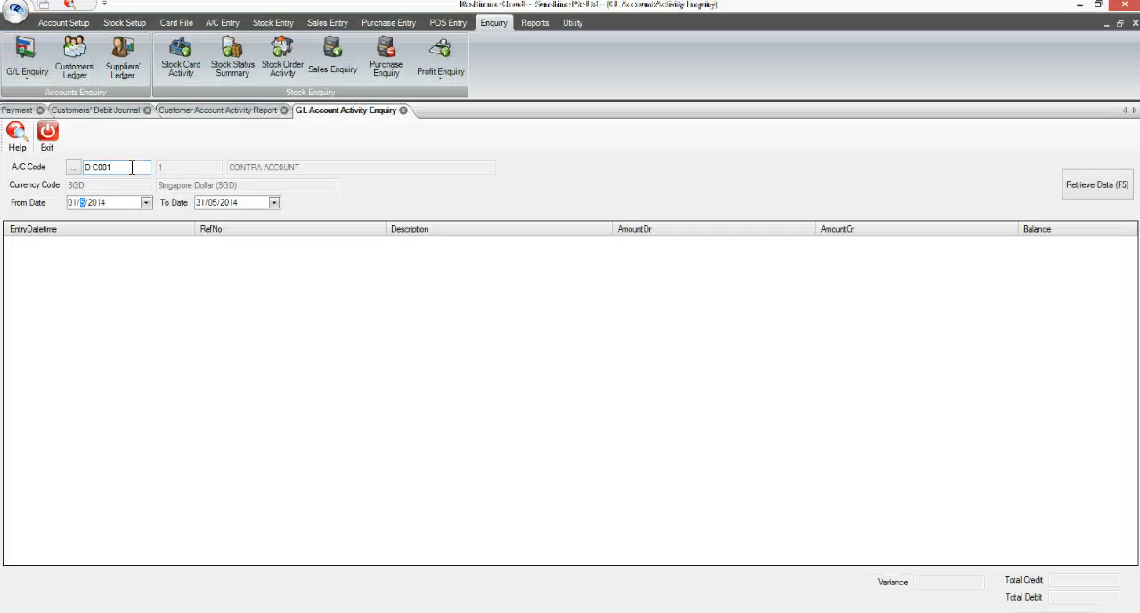
{"action": "left_click", "coordinate": [1059, 189]}
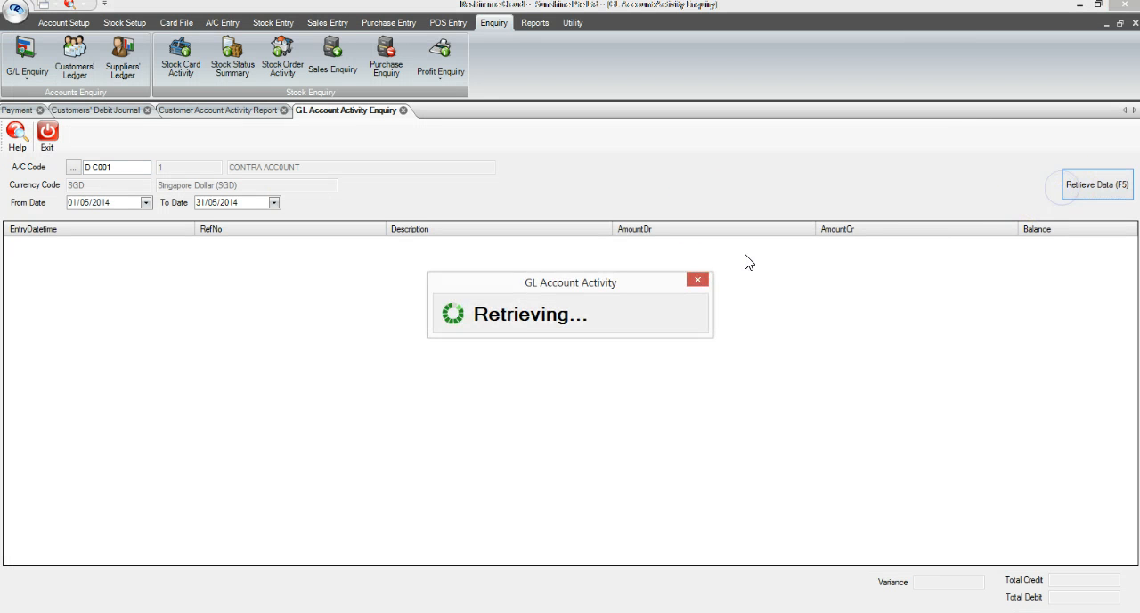
Examine the contra account's payment voucher debit and the matching debit note credit in the G/L activity list
{"action": "left_click", "coordinate": [769, 241]}
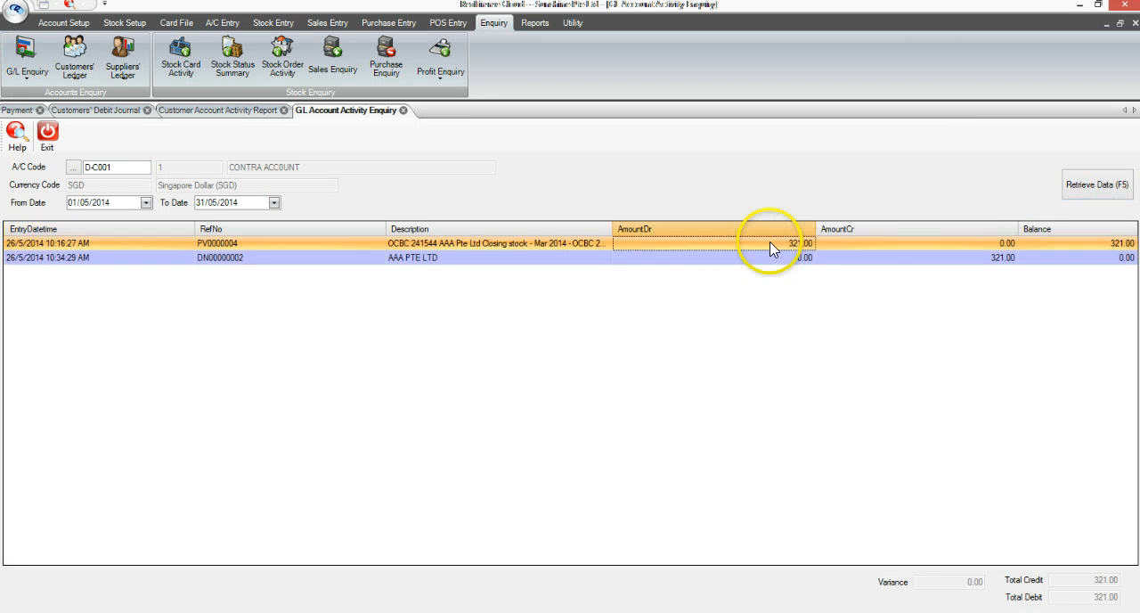
{"action": "left_click", "coordinate": [873, 262]}
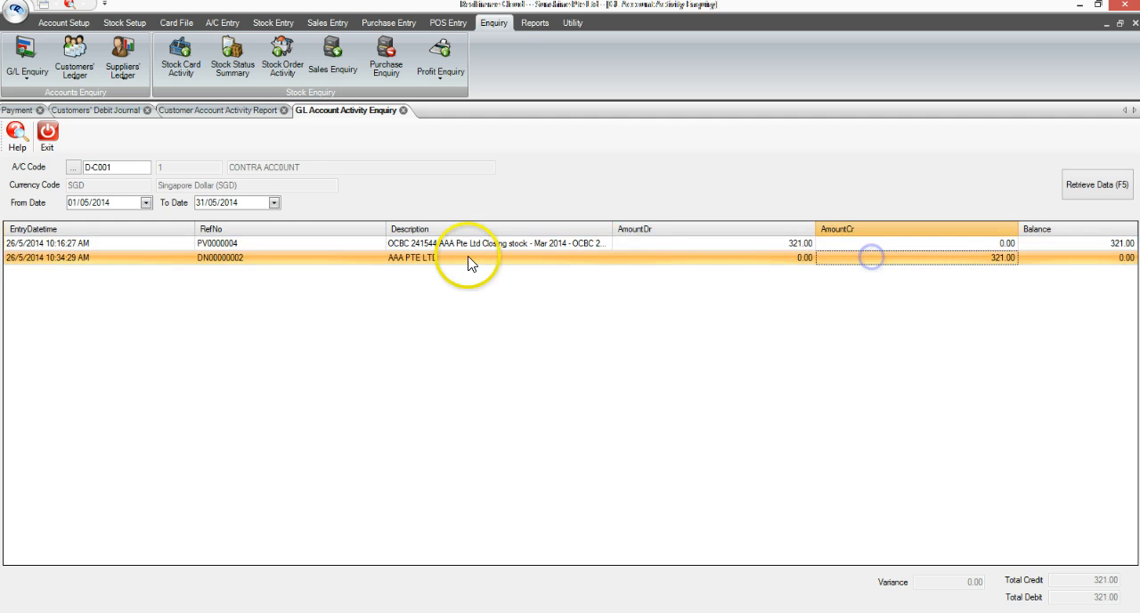
{"action": "left_click", "coordinate": [238, 261]}
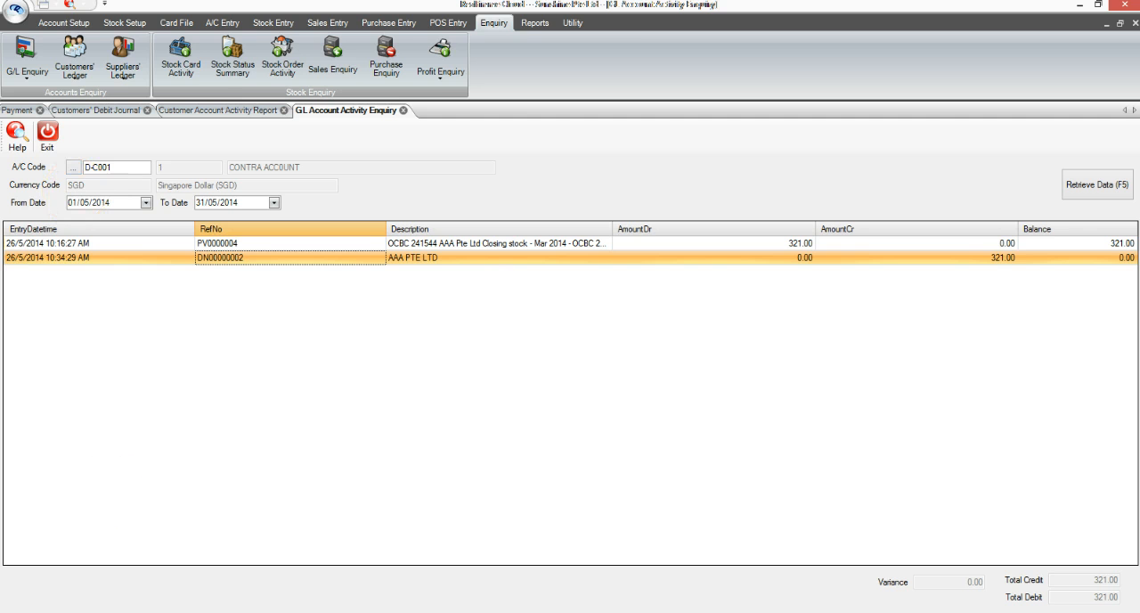
Generate the customers' Detailed Aging report filtered by CustomerID from AAA to AAA
{"action": "left_click", "coordinate": [535, 22]}
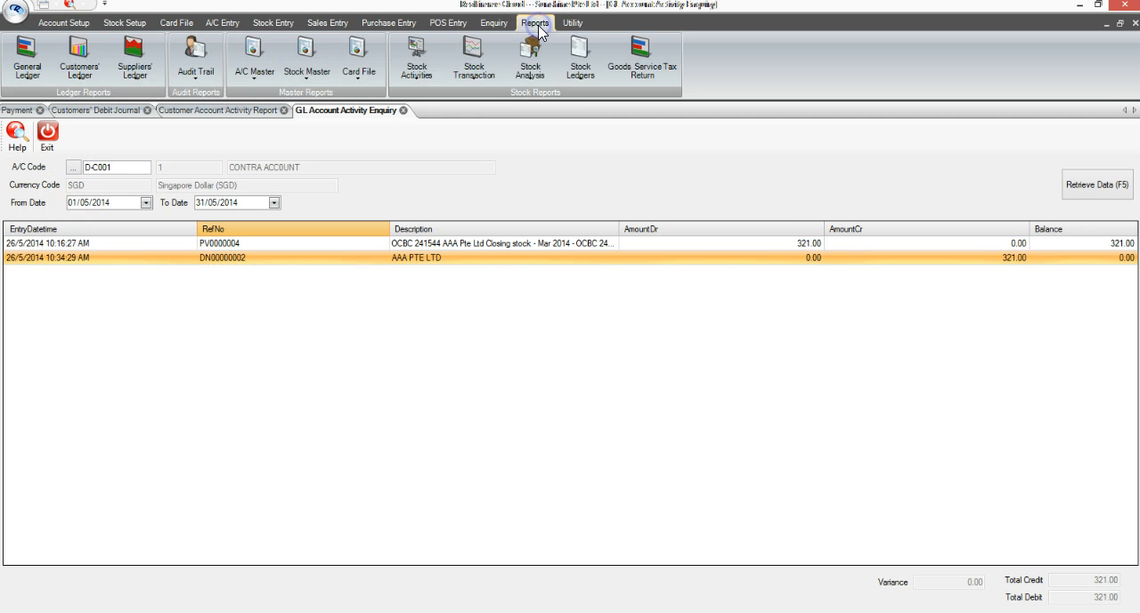
{"action": "left_click", "coordinate": [75, 71]}
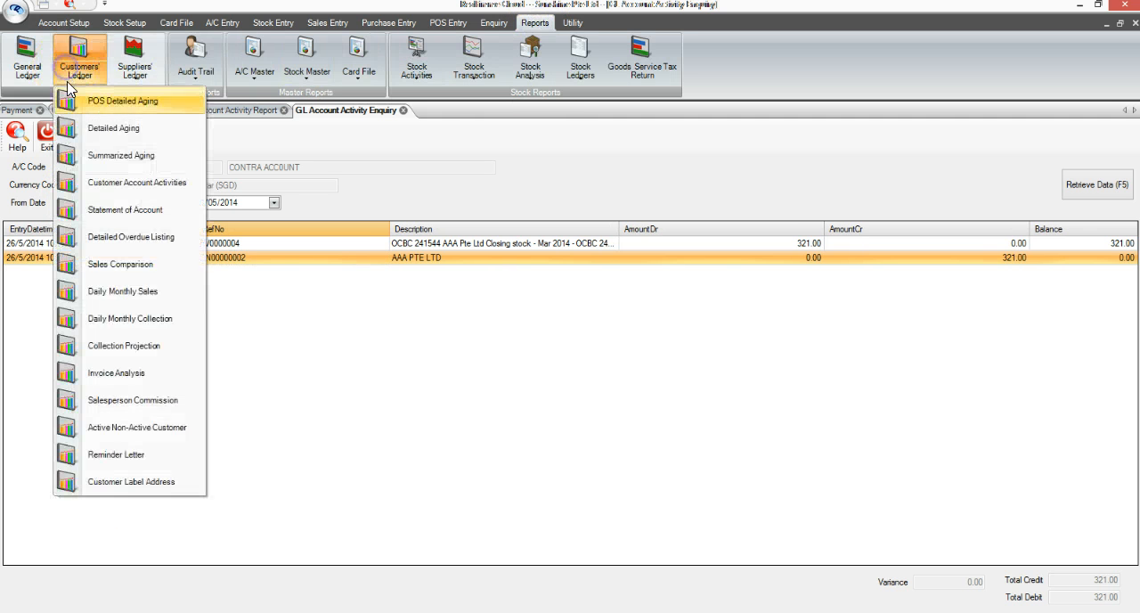
{"action": "left_click", "coordinate": [112, 129]}
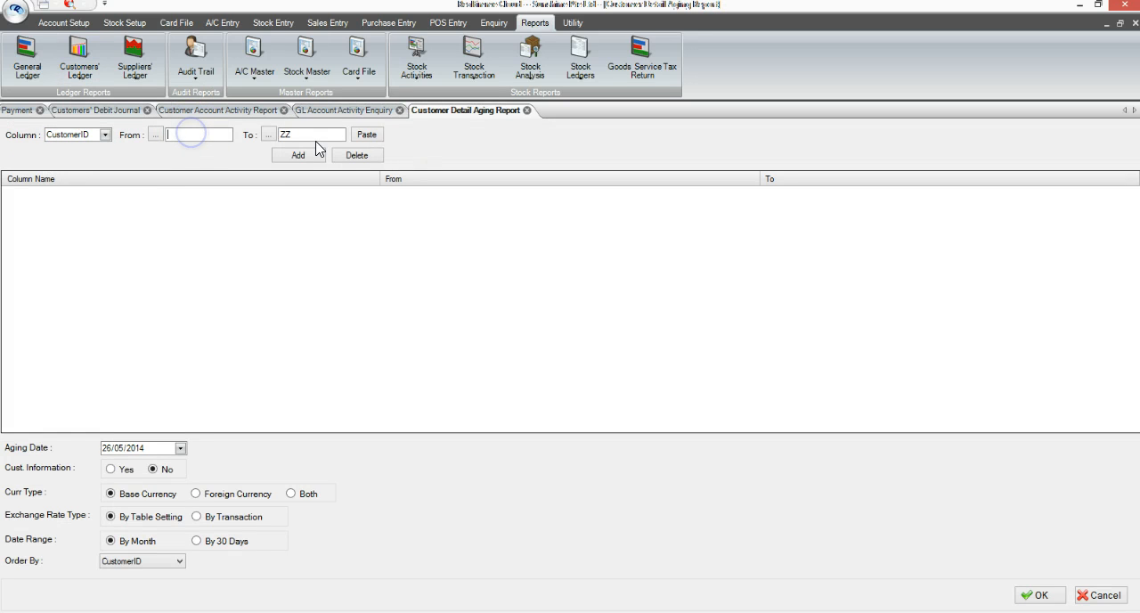
{"action": "type", "text": "AAA"}
{"action": "left_click", "coordinate": [367, 135]}
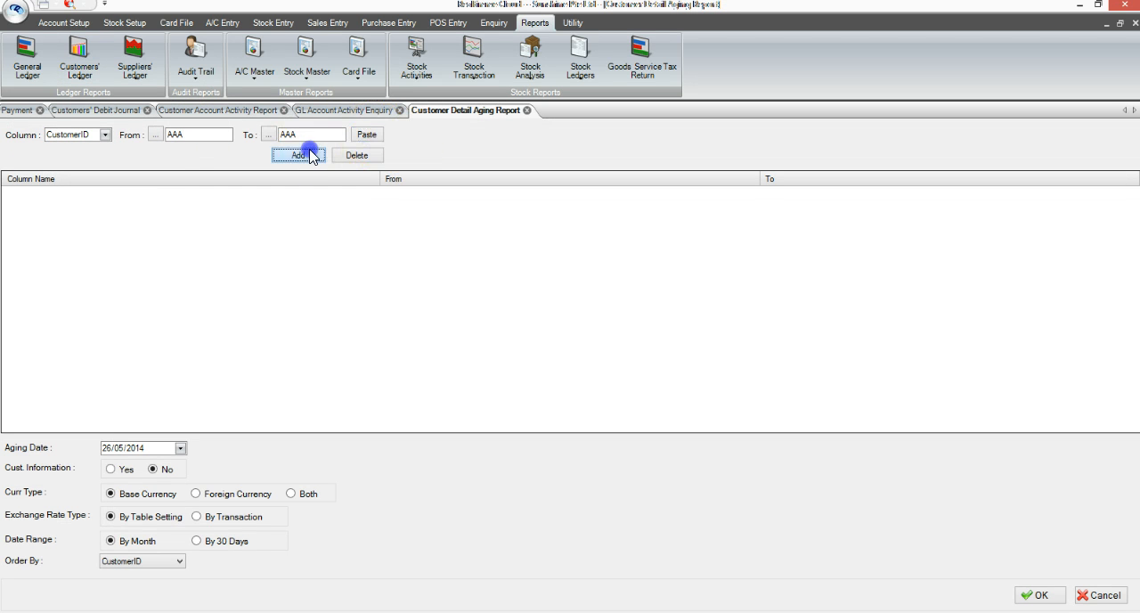
{"action": "left_click", "coordinate": [298, 155]}
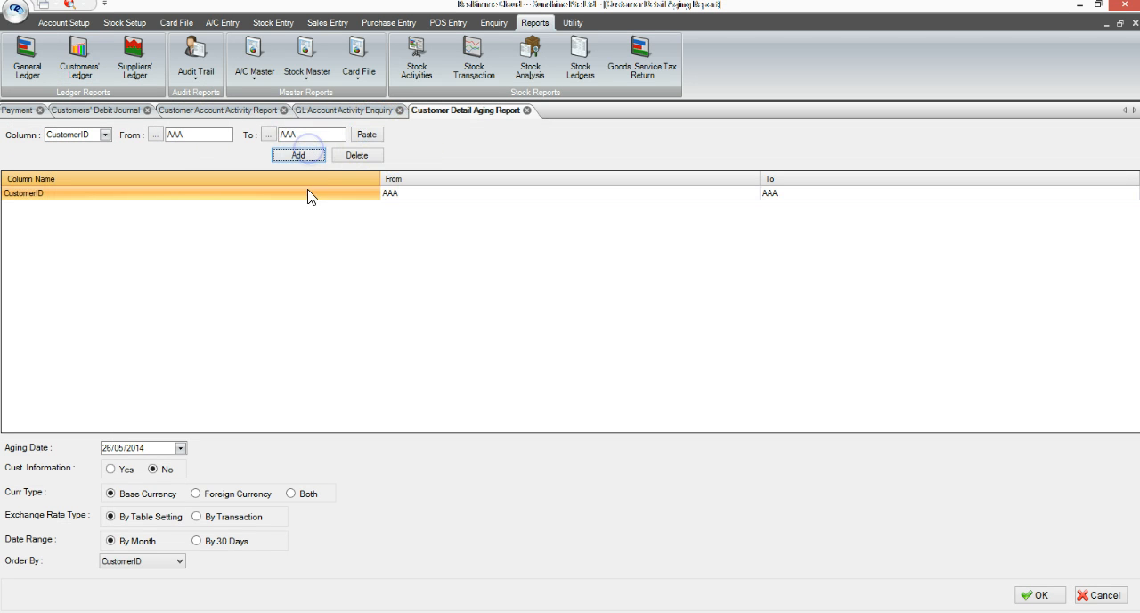
{"action": "left_click", "coordinate": [1040, 595]}
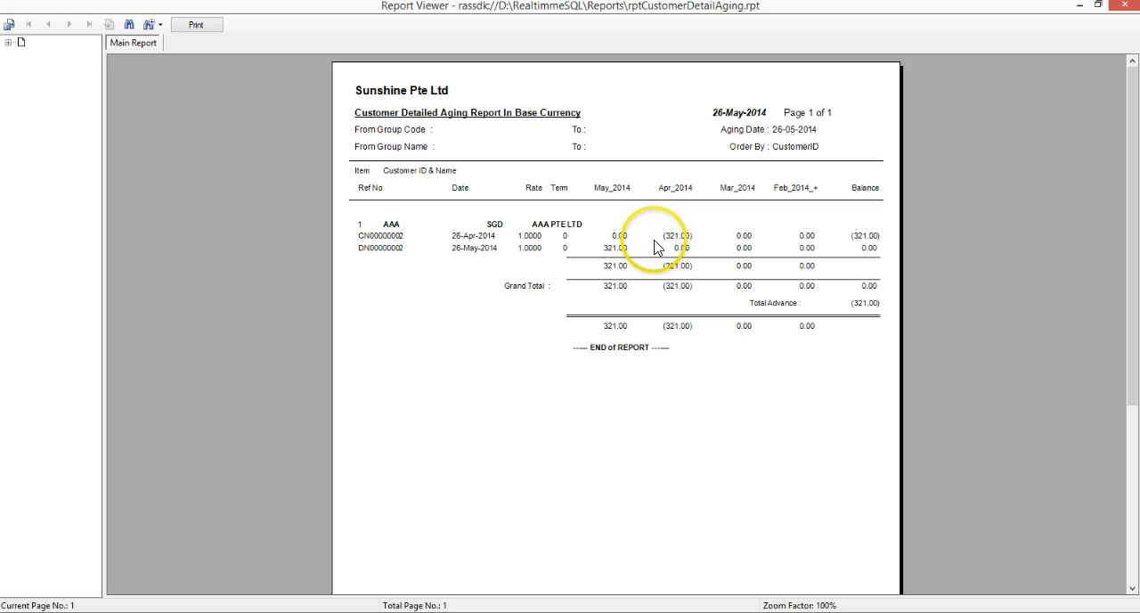
Examine the debit note's May amount and the balances of both entries in the detailed aging report
{"action": "left_click", "coordinate": [614, 249]}
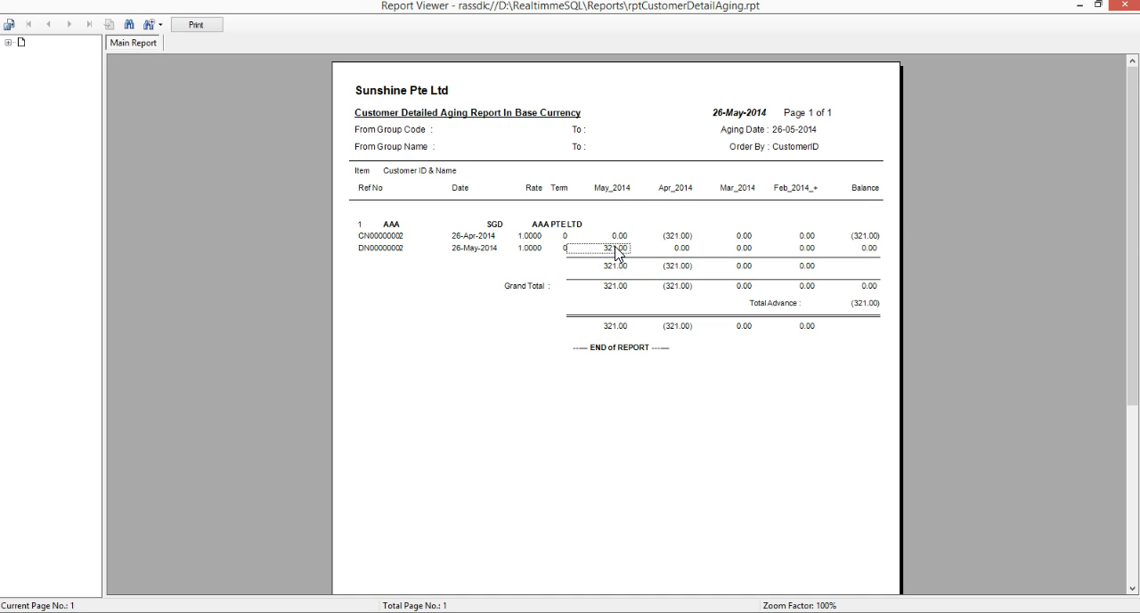
{"action": "left_click", "coordinate": [873, 250]}
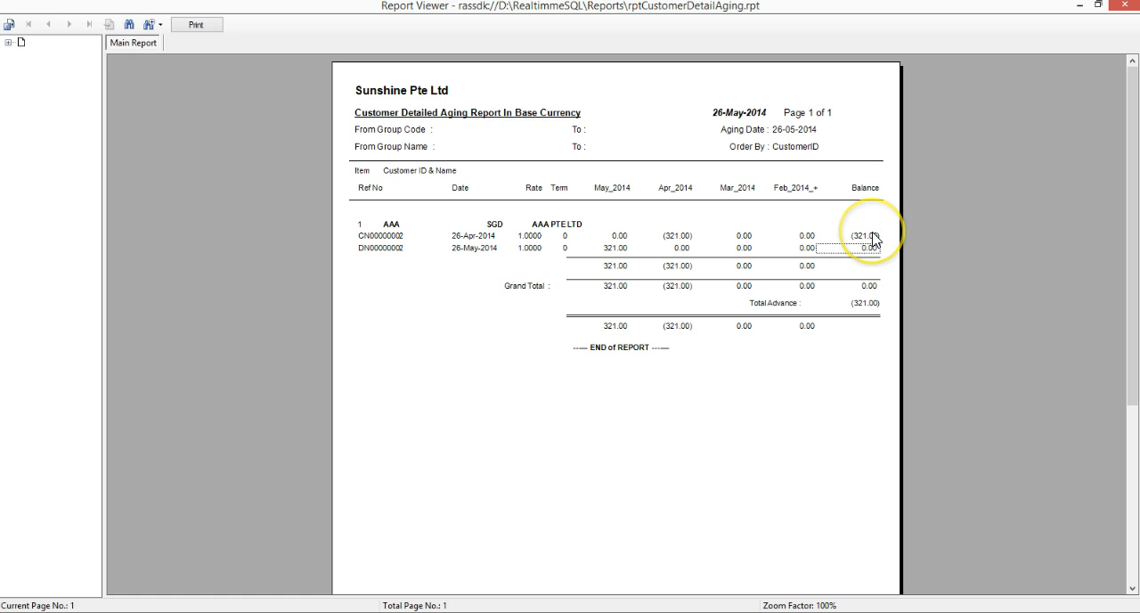
{"action": "left_click", "coordinate": [871, 235]}
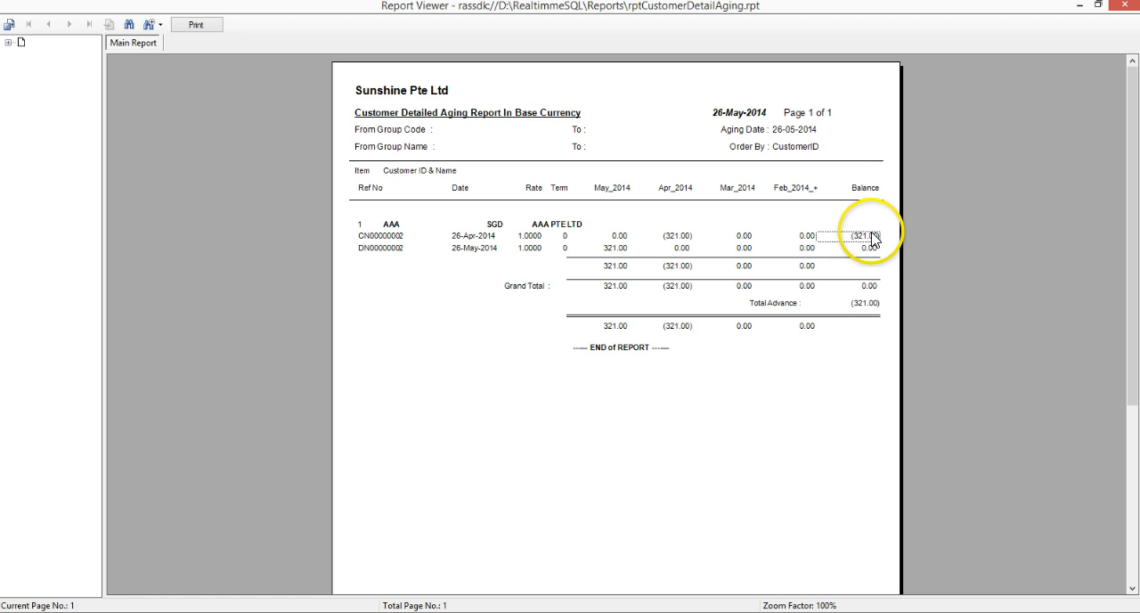
{"action": "left_click", "coordinate": [872, 236]}
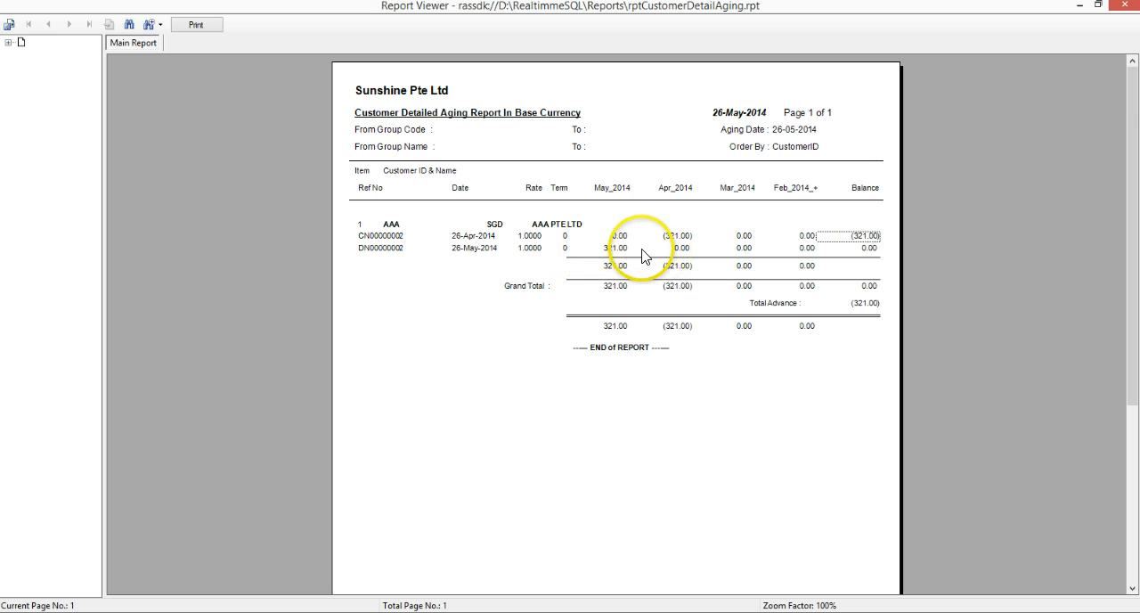
Check the debit note's May_2014 amount in the detailed aging report and close the report
{"action": "left_click", "coordinate": [619, 249]}
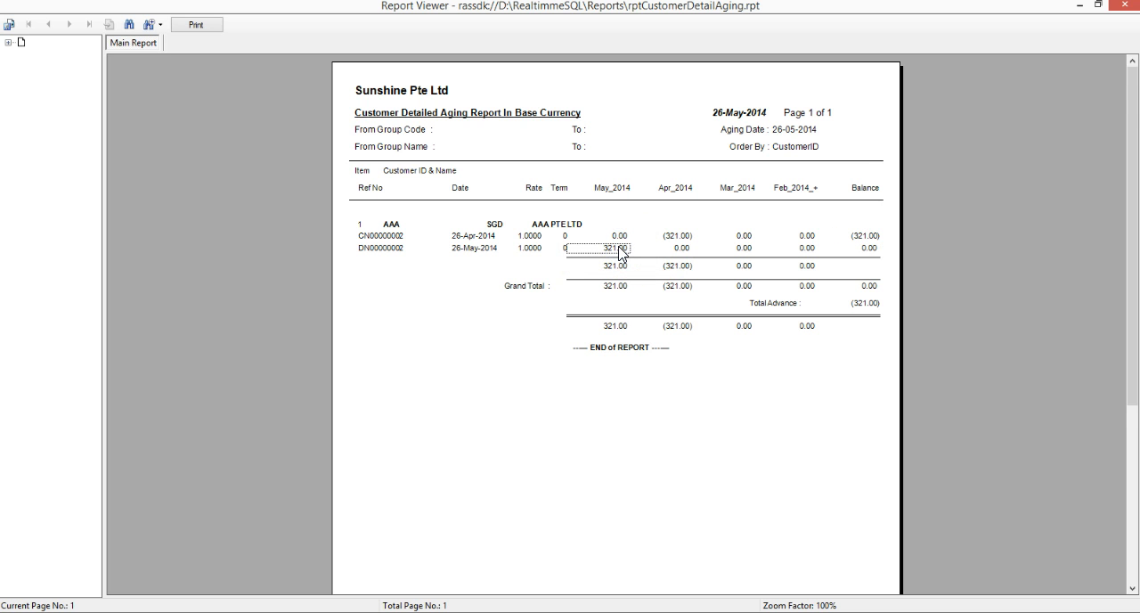
{"action": "key", "text": "Escape"}
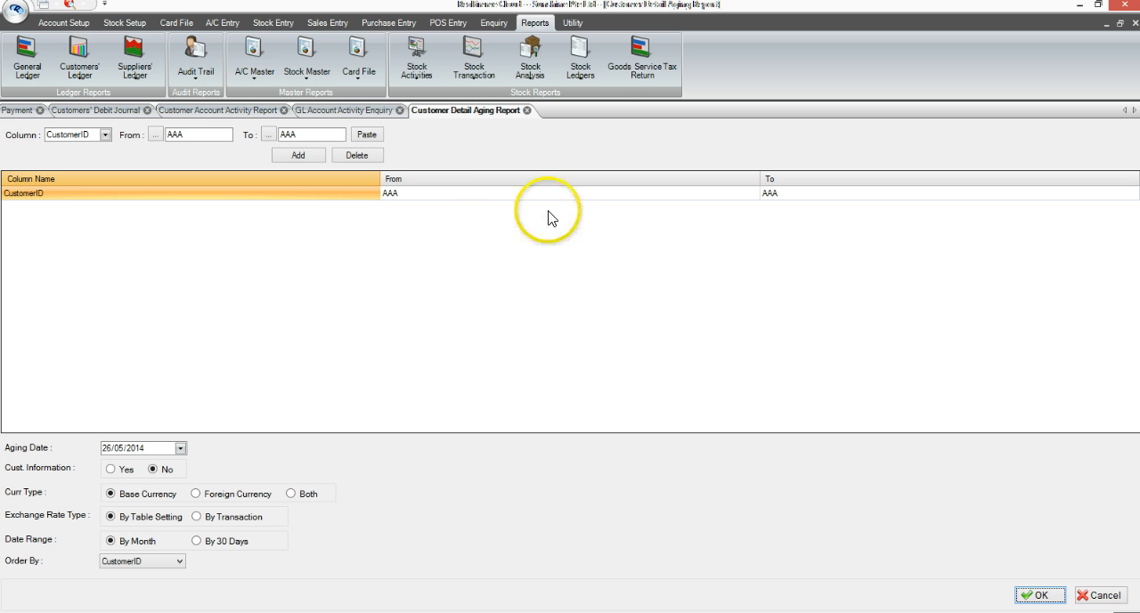
Create a new customer receipt for customer AAA with "Contra" as the bank and cheque reference
{"action": "left_click", "coordinate": [220, 22]}
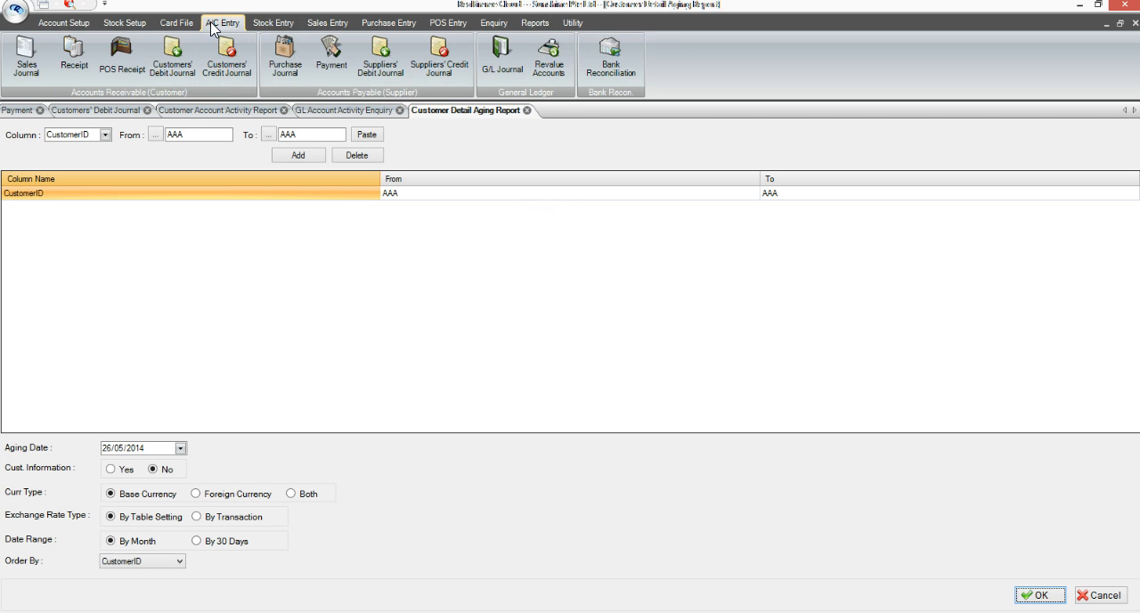
{"action": "left_click", "coordinate": [83, 55]}
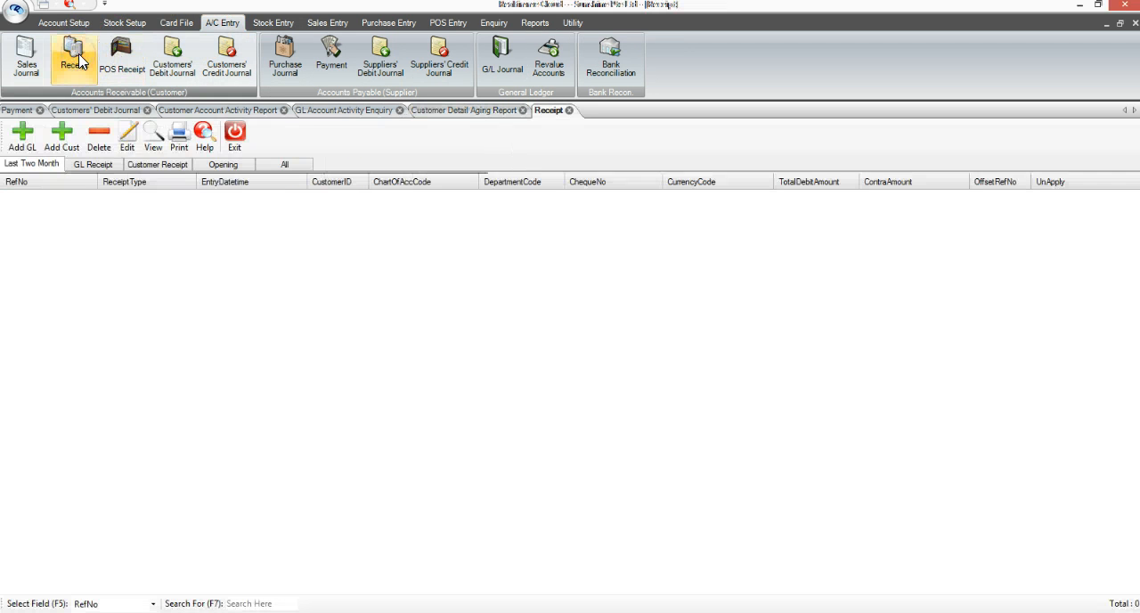
{"action": "left_click", "coordinate": [64, 135]}
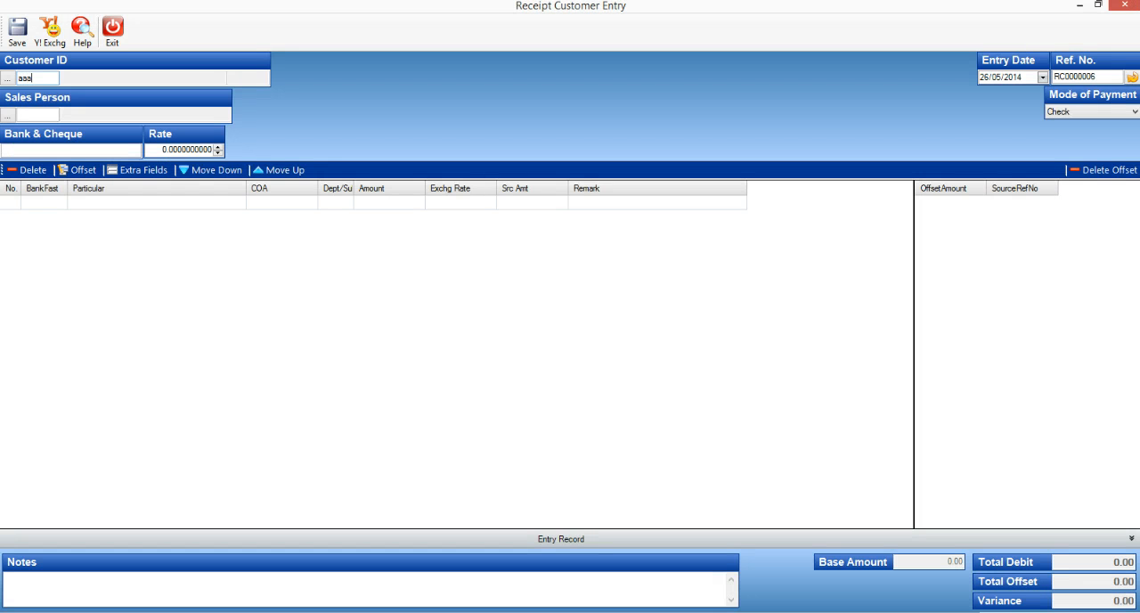
{"action": "key", "text": "Tab"}
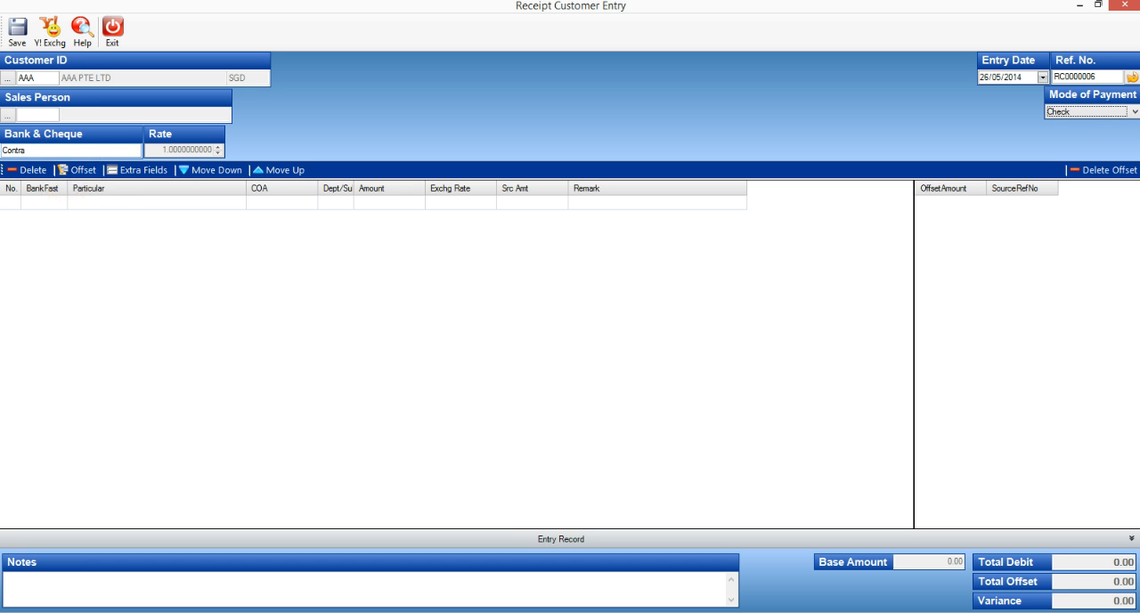
Add a CONTRA line to the receipt using the bank fast code, leaving its amount at 0.00
{"action": "left_click", "coordinate": [39, 203]}
{"action": "left_click", "coordinate": [127, 248]}
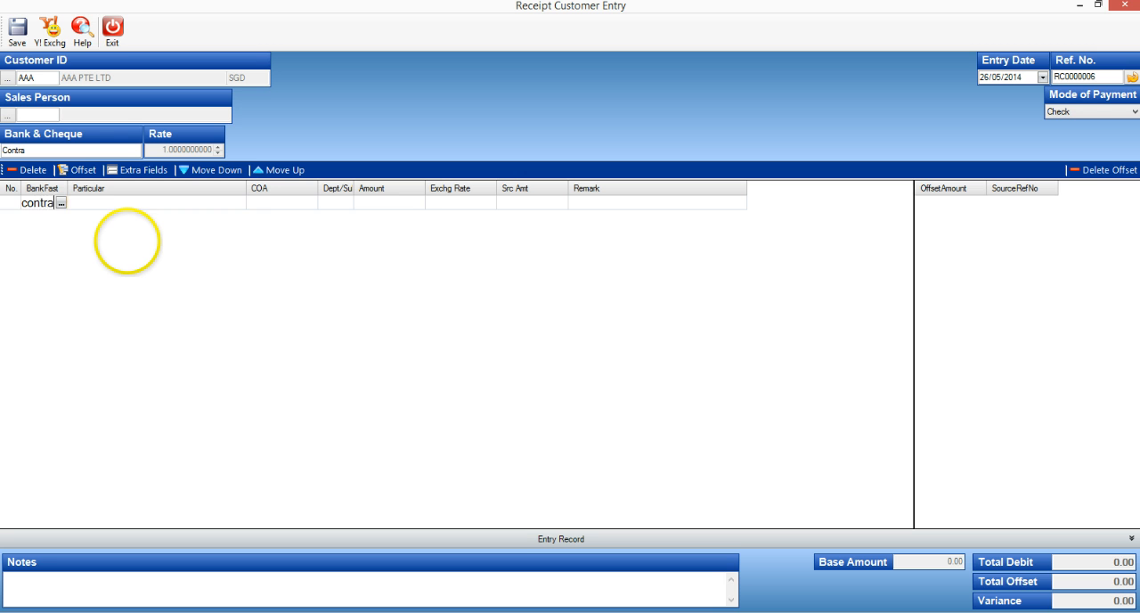
{"action": "type", "text": "contra"}
{"action": "key", "text": "Return"}
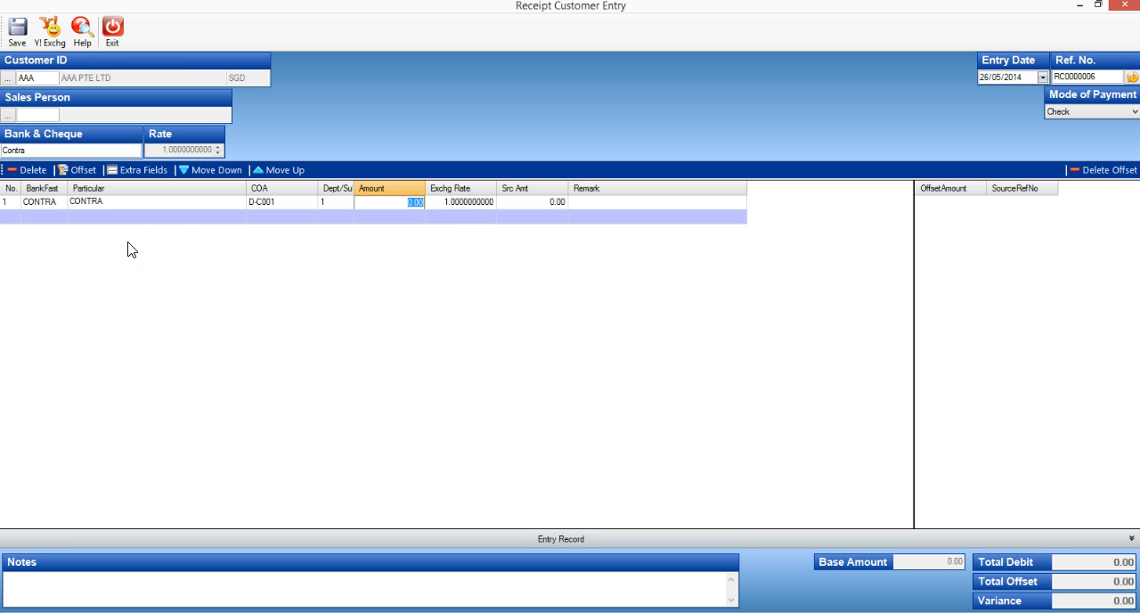
{"action": "key", "text": "Return"}
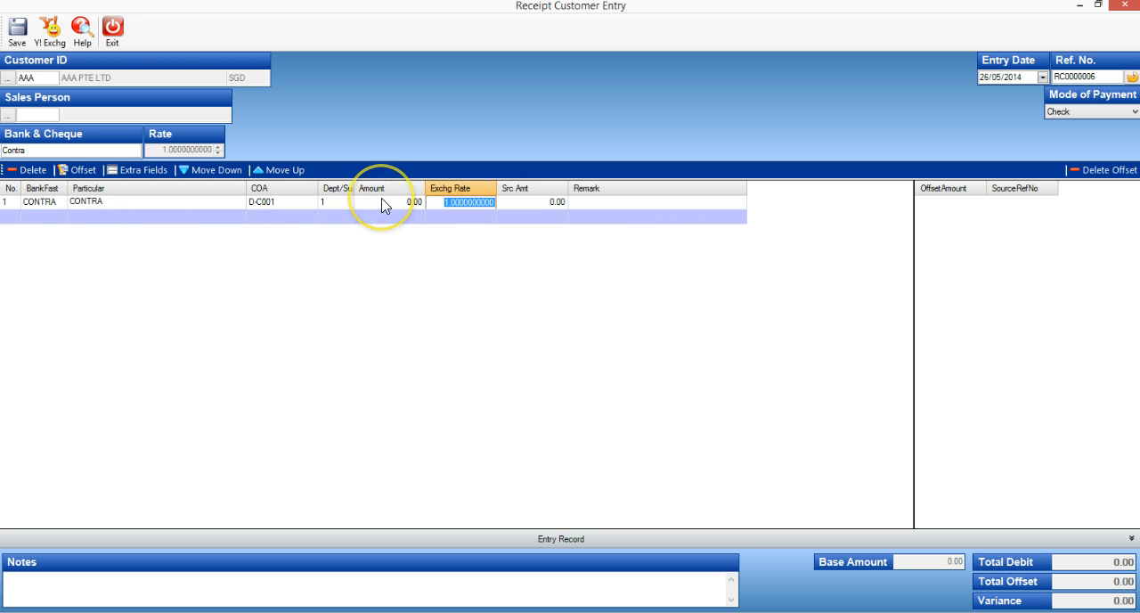
{"action": "left_click", "coordinate": [409, 199]}
Offset the debit note's 321.00 against the credit note's -321.00 in the receipt
{"action": "left_click", "coordinate": [83, 170]}
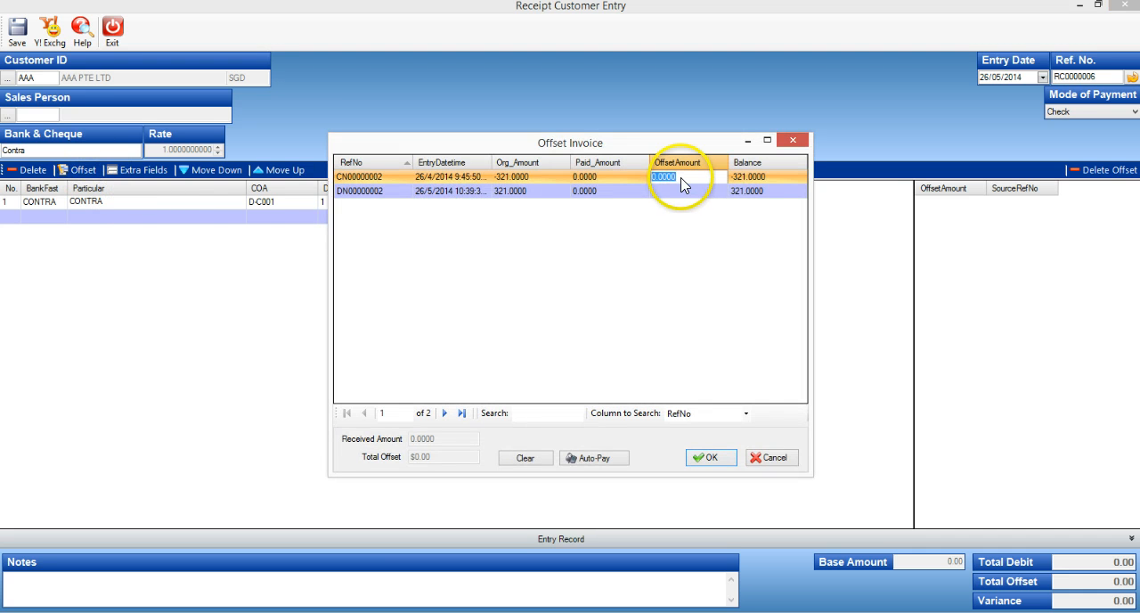
{"action": "left_click", "coordinate": [681, 191]}
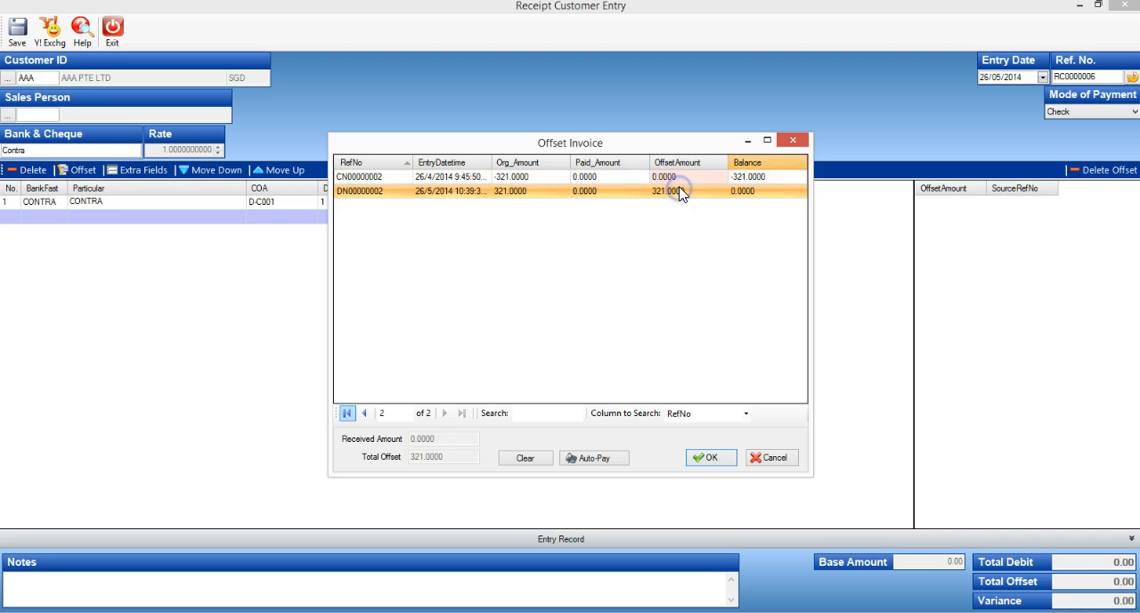
{"action": "left_click", "coordinate": [682, 178]}
{"action": "left_click", "coordinate": [688, 191]}
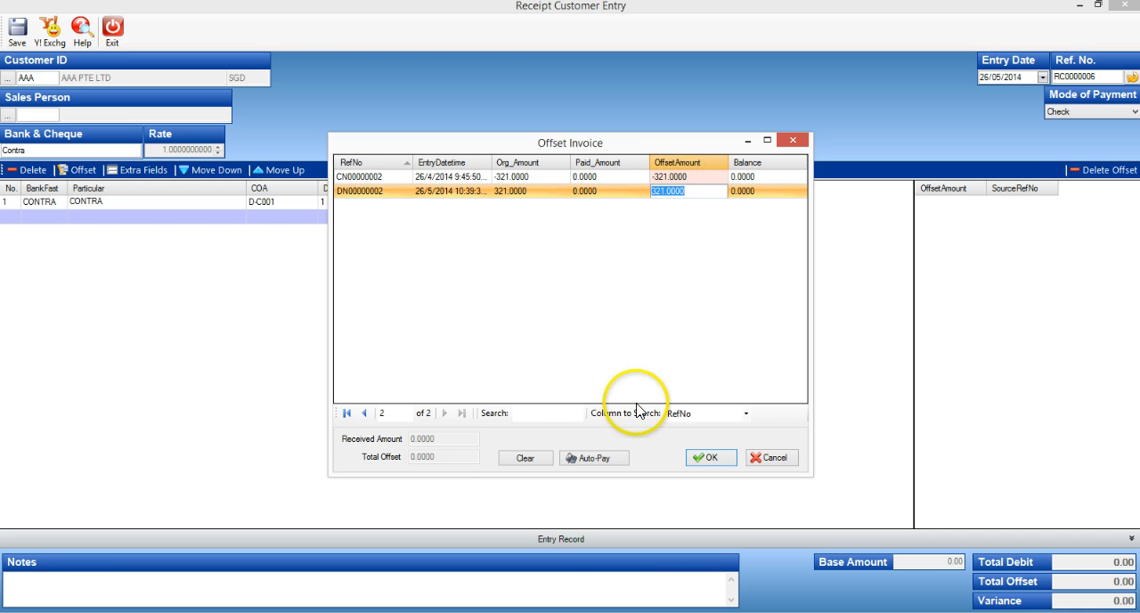
{"action": "left_click", "coordinate": [704, 457]}
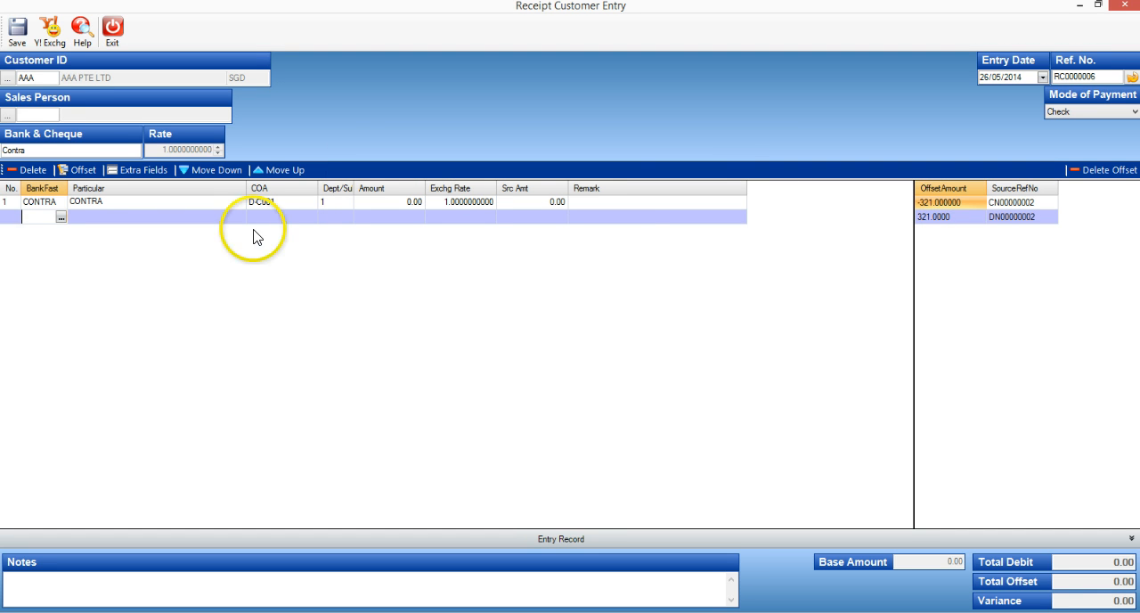
Save the customer receipt with the Print Later option and exit the receipt entry form
{"action": "left_click", "coordinate": [19, 32]}
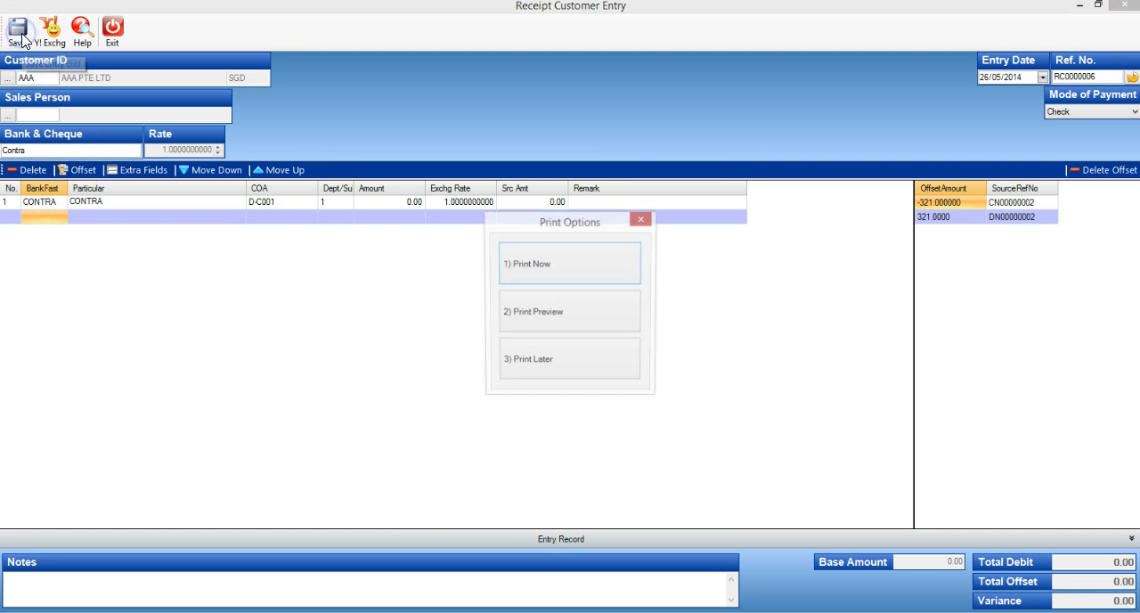
{"action": "left_click", "coordinate": [547, 363]}
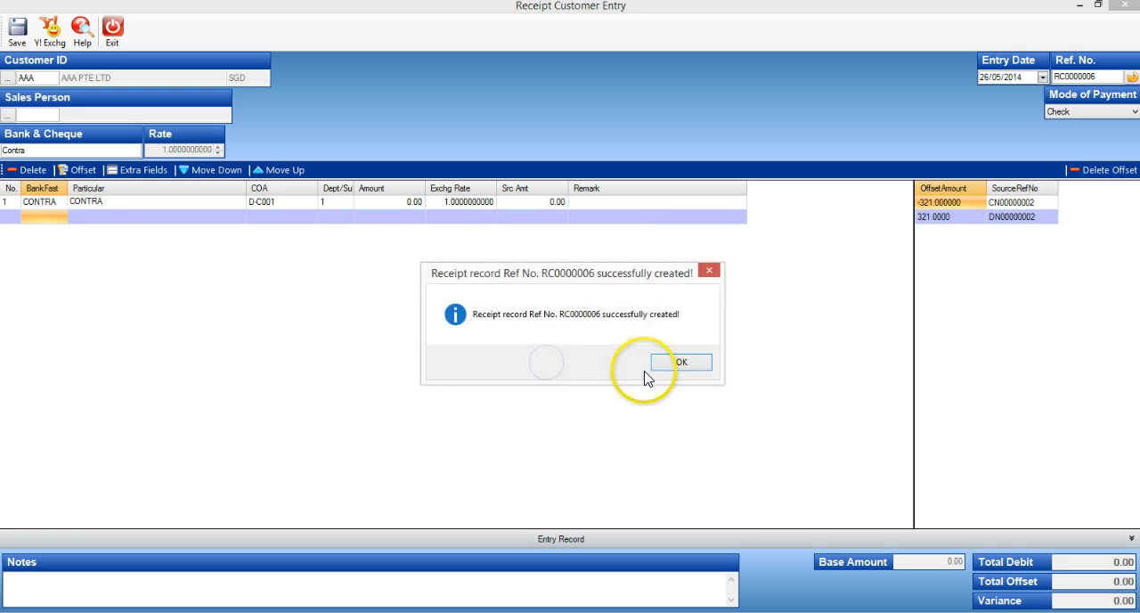
{"action": "left_click", "coordinate": [671, 363]}
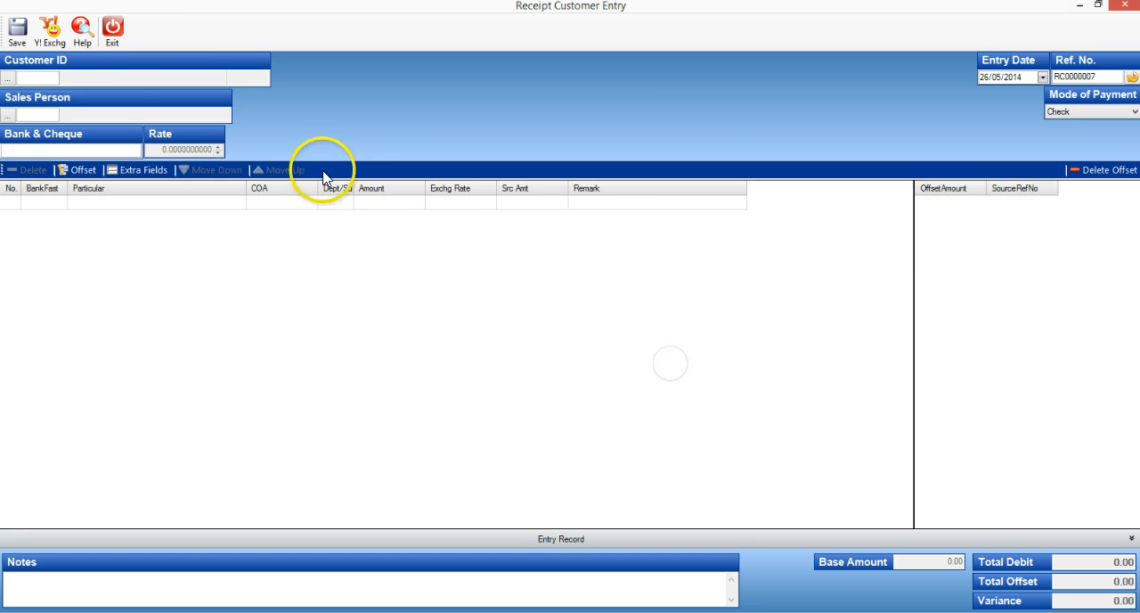
{"action": "left_click", "coordinate": [112, 32]}
{"action": "left_click", "coordinate": [630, 366]}
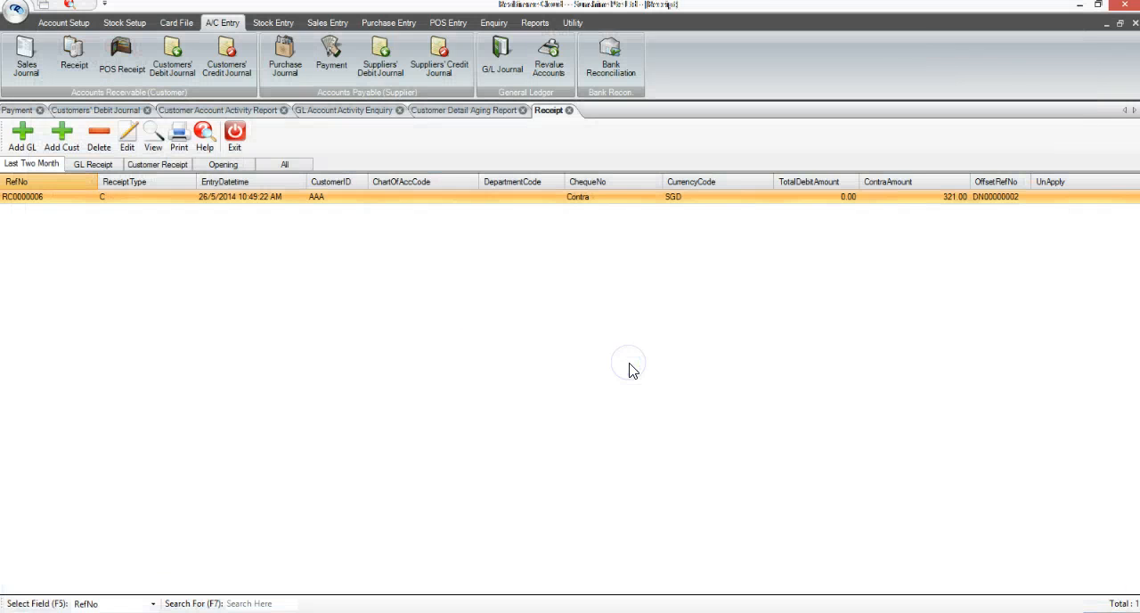
Regenerate the Customer Detailed Aging report for CustomerID AAA with the aging date 26/05/2014
{"action": "left_click", "coordinate": [470, 110]}
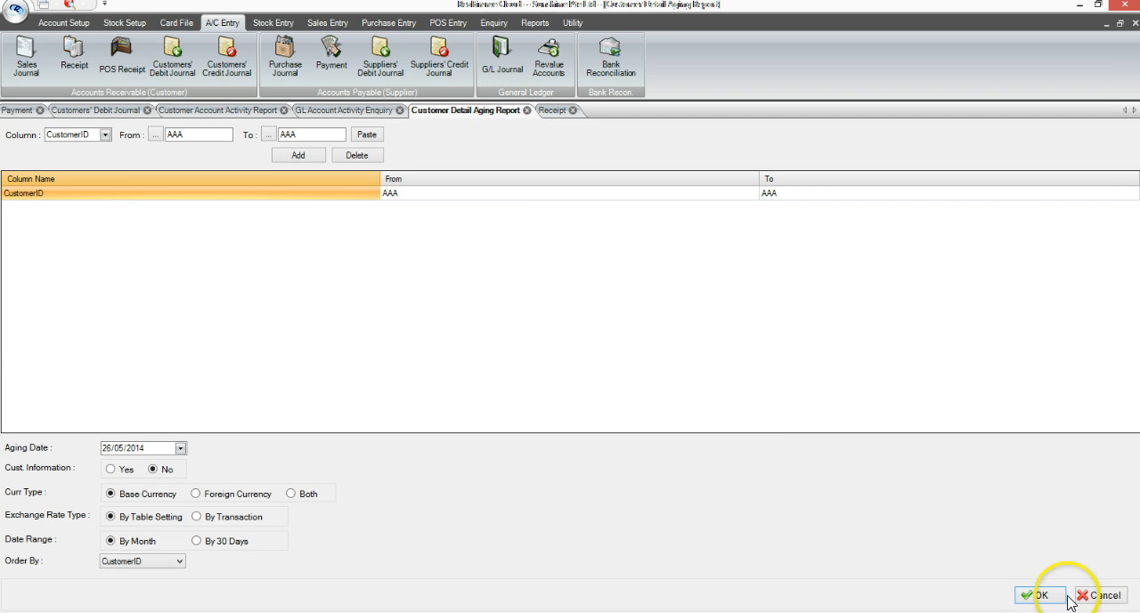
{"action": "left_click", "coordinate": [1039, 595]}
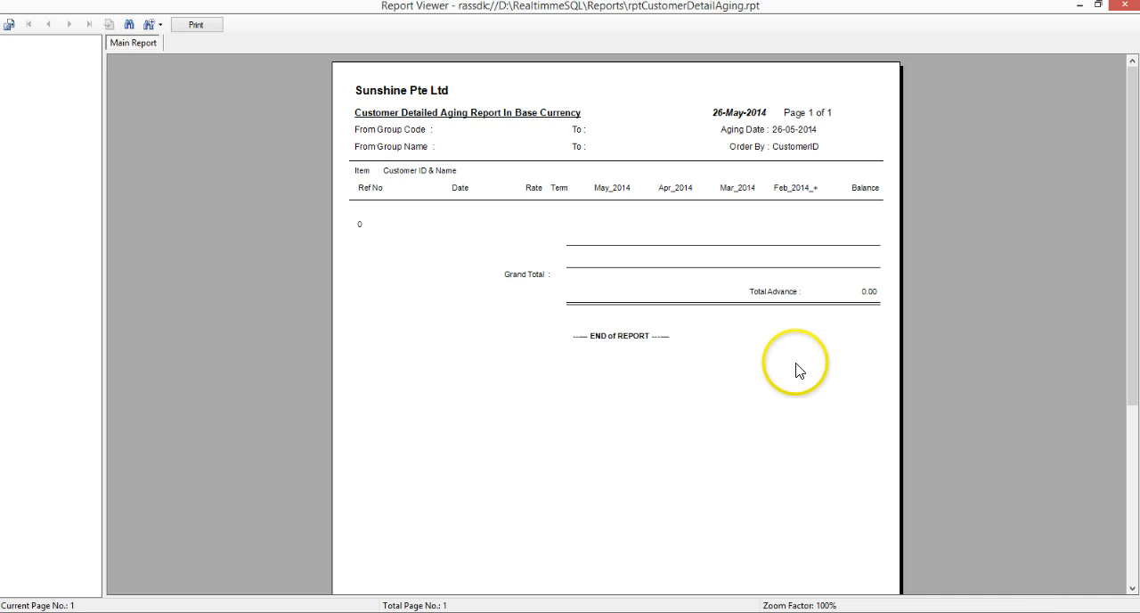